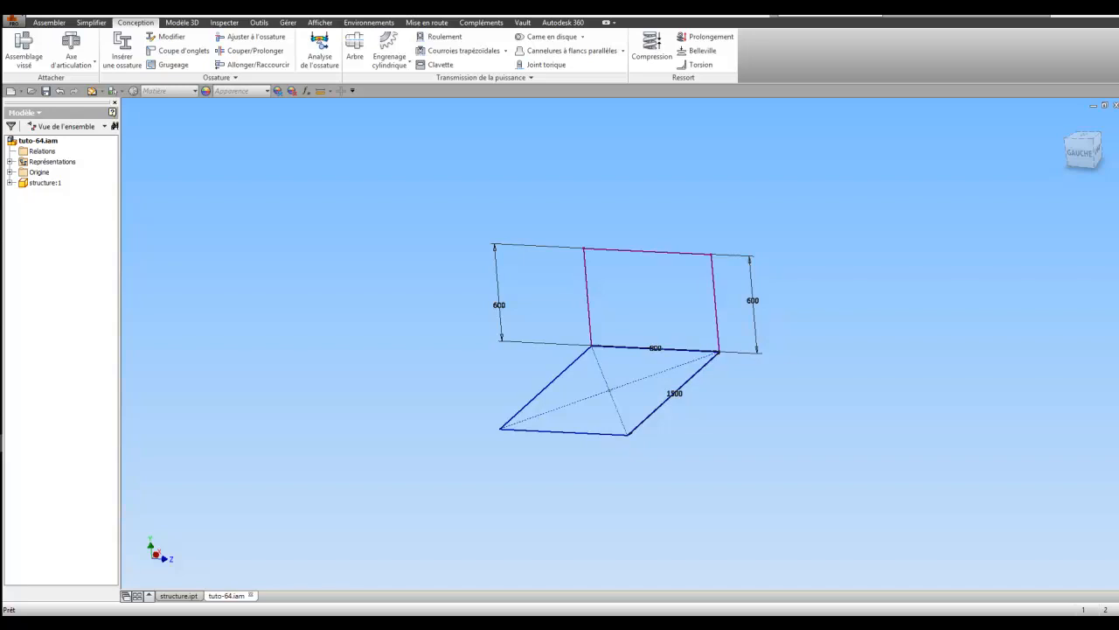
# View the Metric 8020 image in the folder "Les profilés Inventor-idcl" to examine the available profile cross-sections.
pyautogui.moveTo(0, 157); pyautogui.dragTo(364, 156)
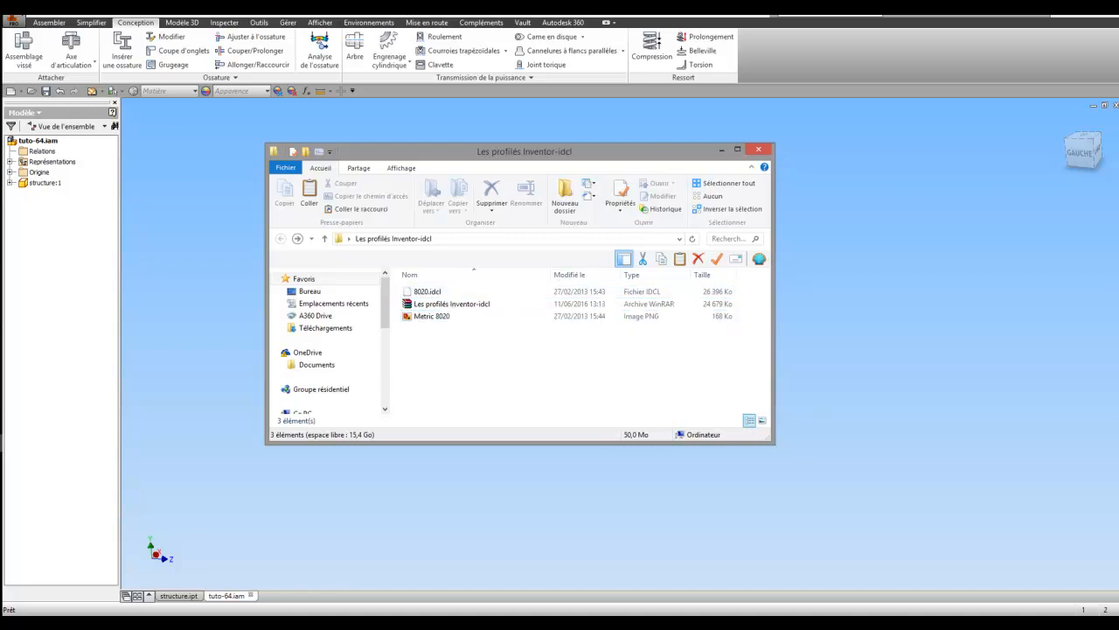
pyautogui.moveTo(0, 163); pyautogui.dragTo(555, 162)
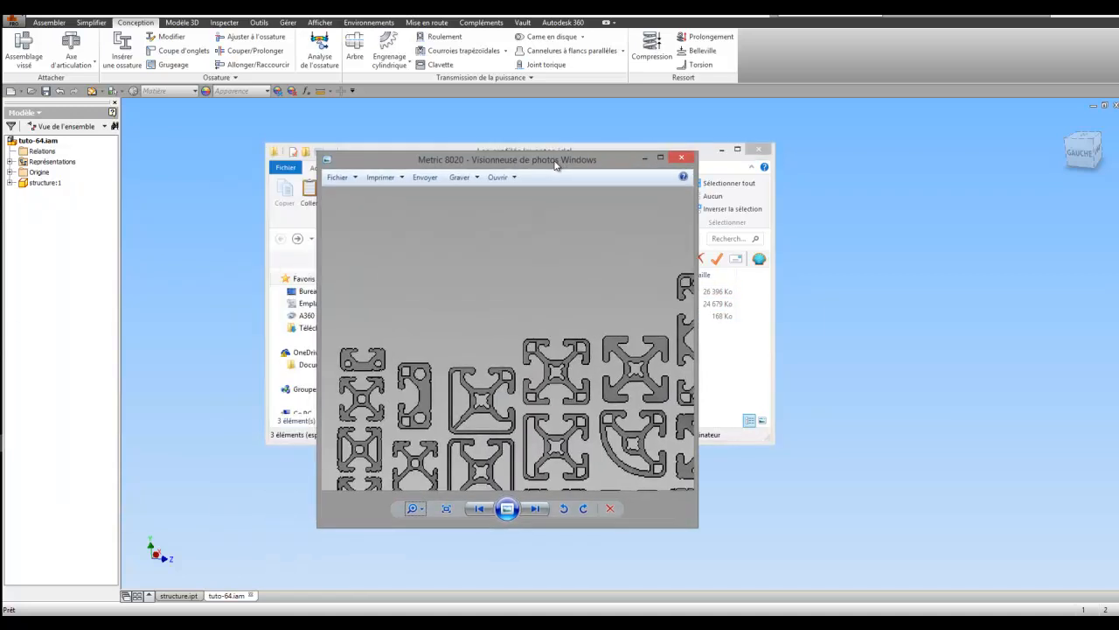
pyautogui.click(660, 159)
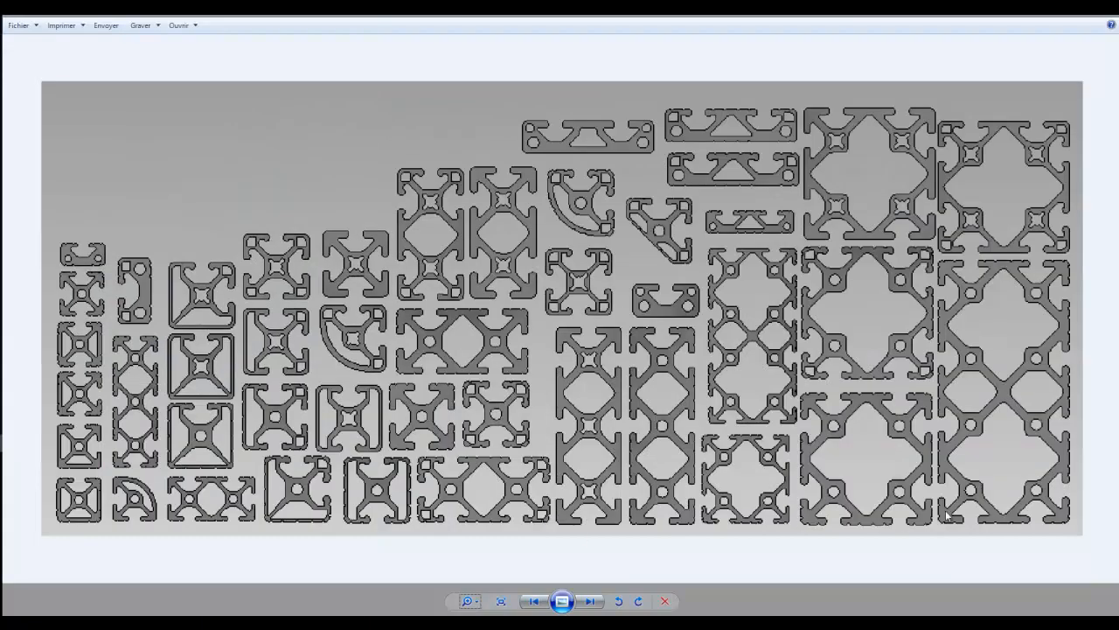
pyautogui.click(1072, 15)
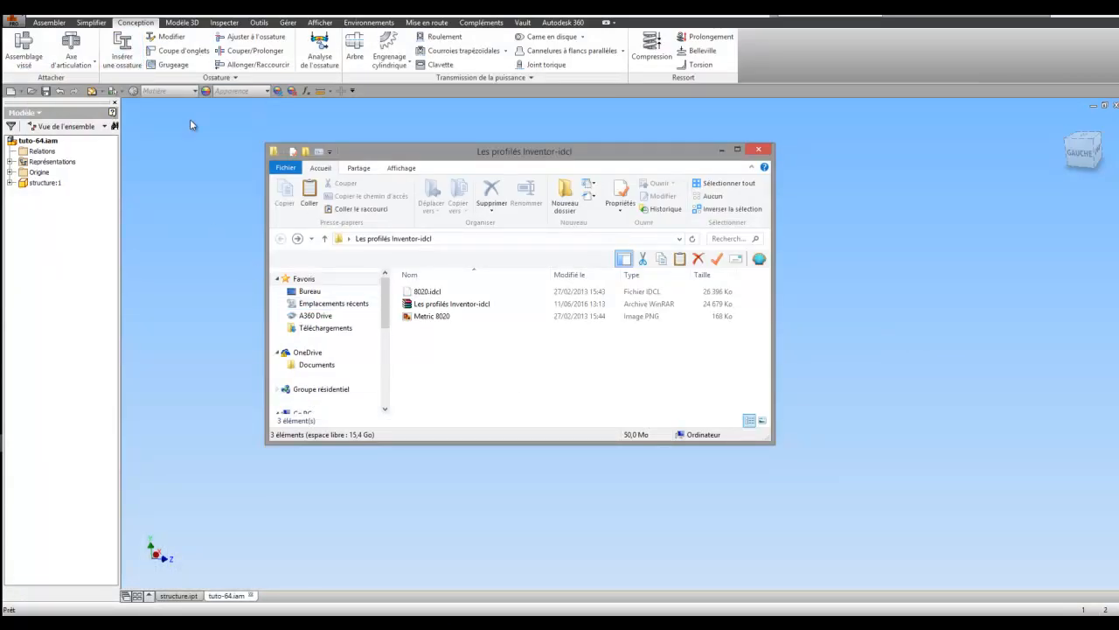
pyautogui.moveTo(608, 151)
pyautogui.mouseDown()
pyautogui.moveTo(382, 151)
pyautogui.moveTo(0, 96)
pyautogui.mouseUp()
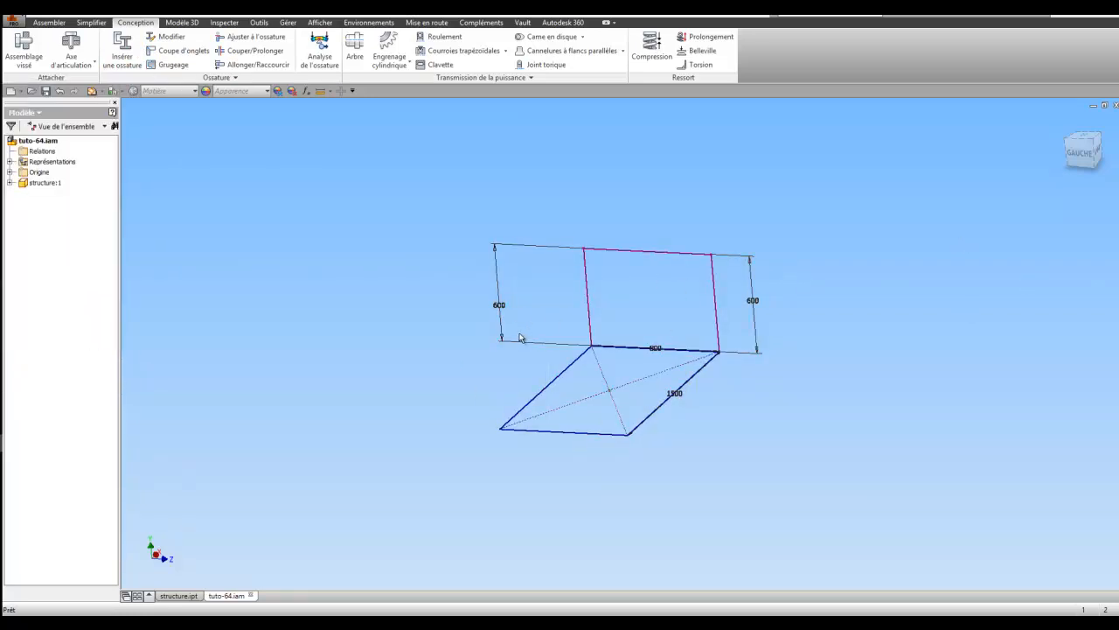
pyautogui.click(123, 62)
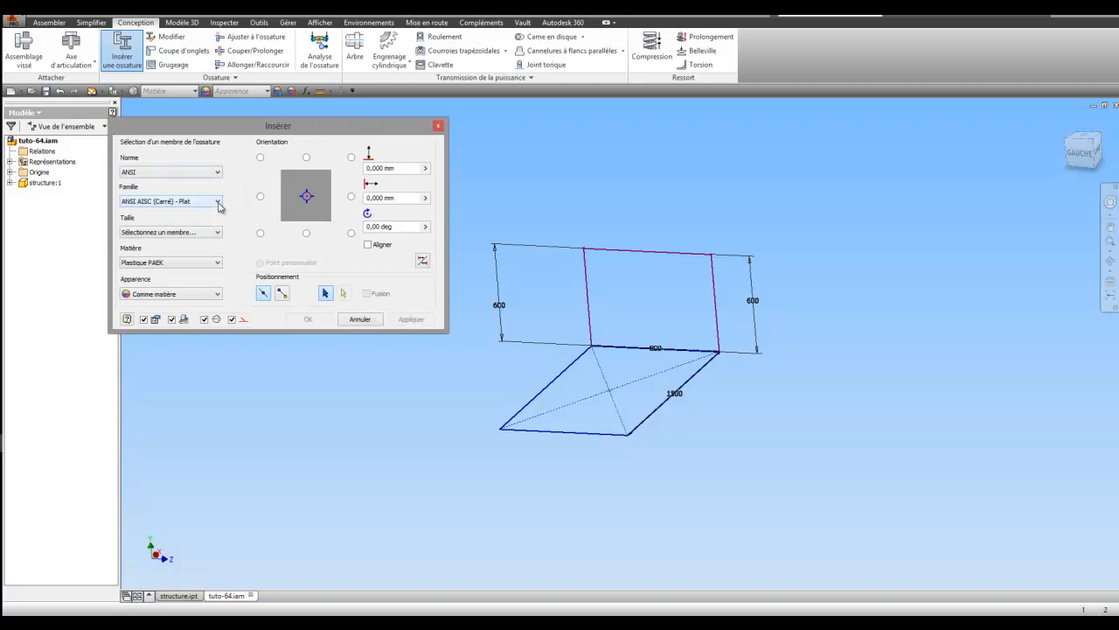
pyautogui.click(218, 203)
pyautogui.click(236, 212)
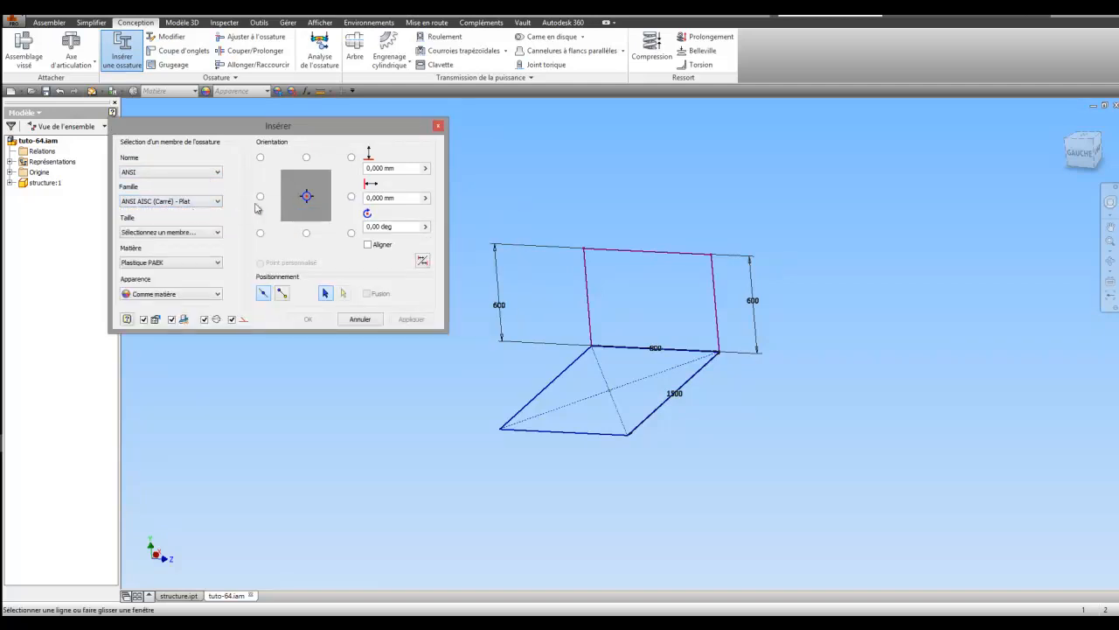
pyautogui.click(218, 233)
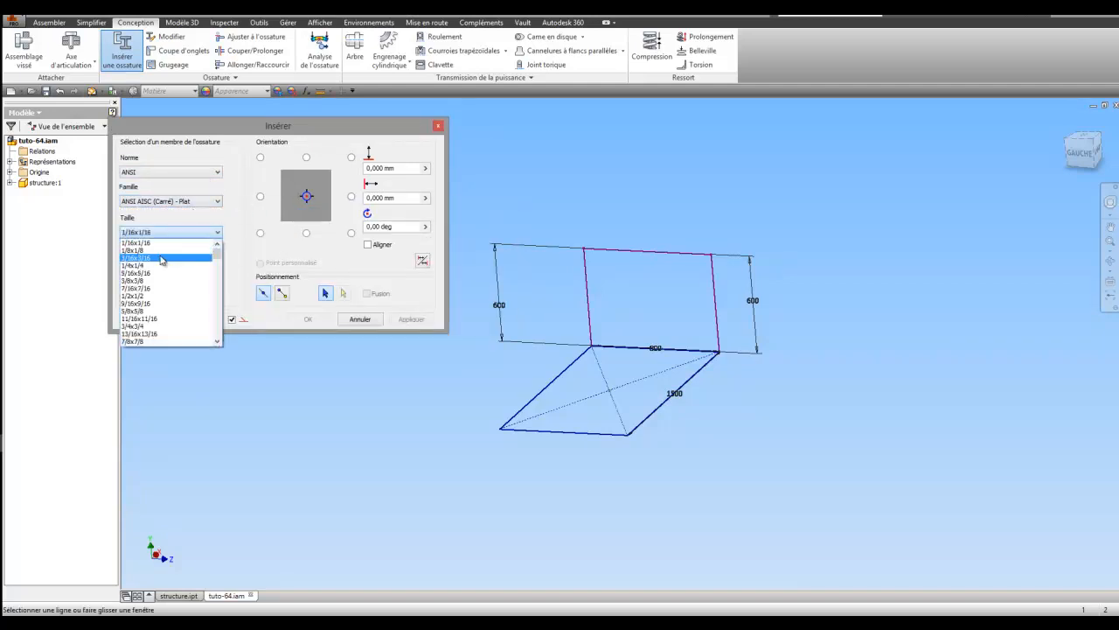
pyautogui.click(161, 258)
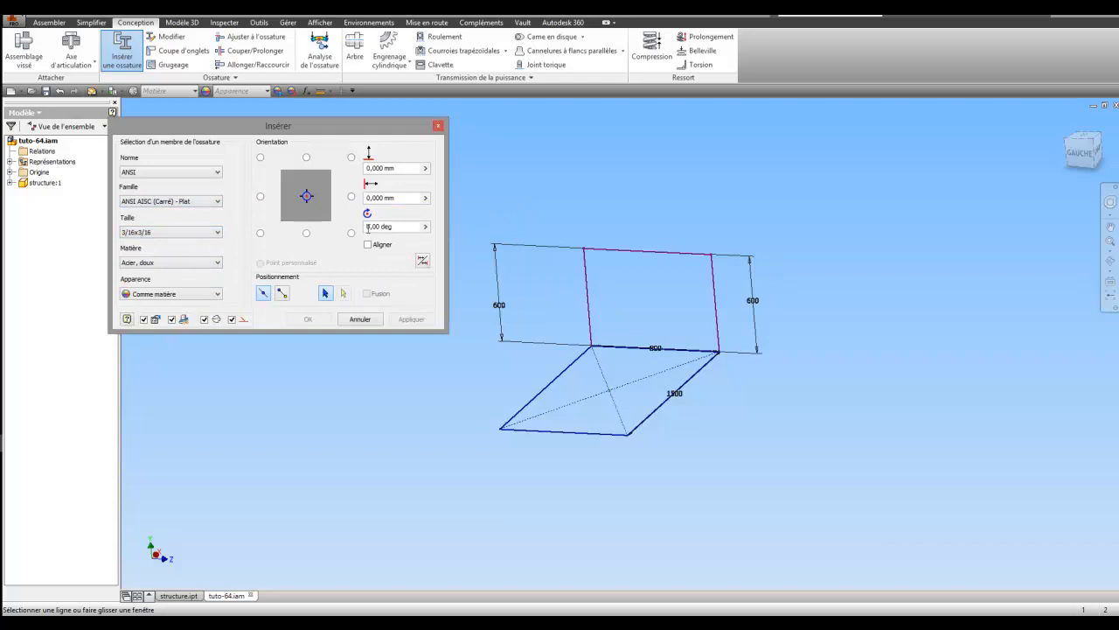
pyautogui.click(588, 299)
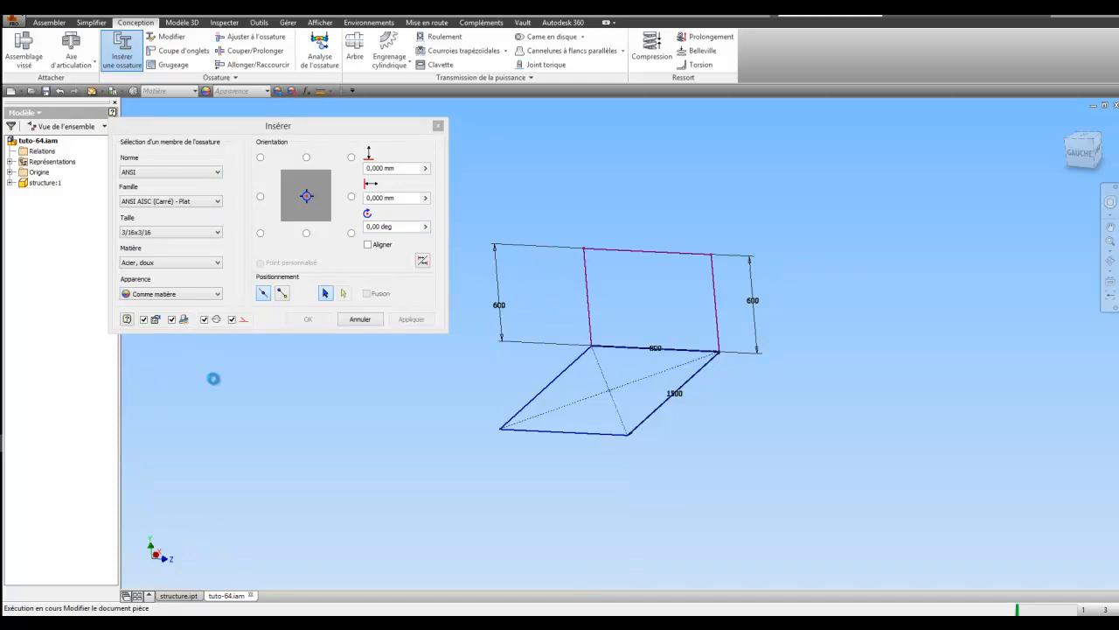
pyautogui.click(216, 175)
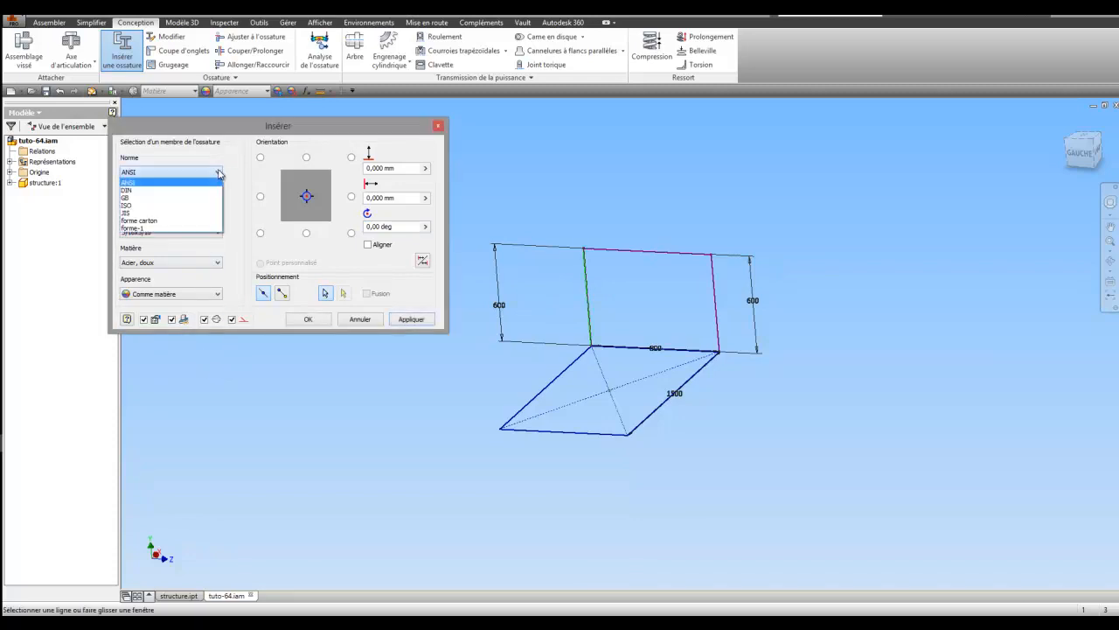
pyautogui.click(218, 175)
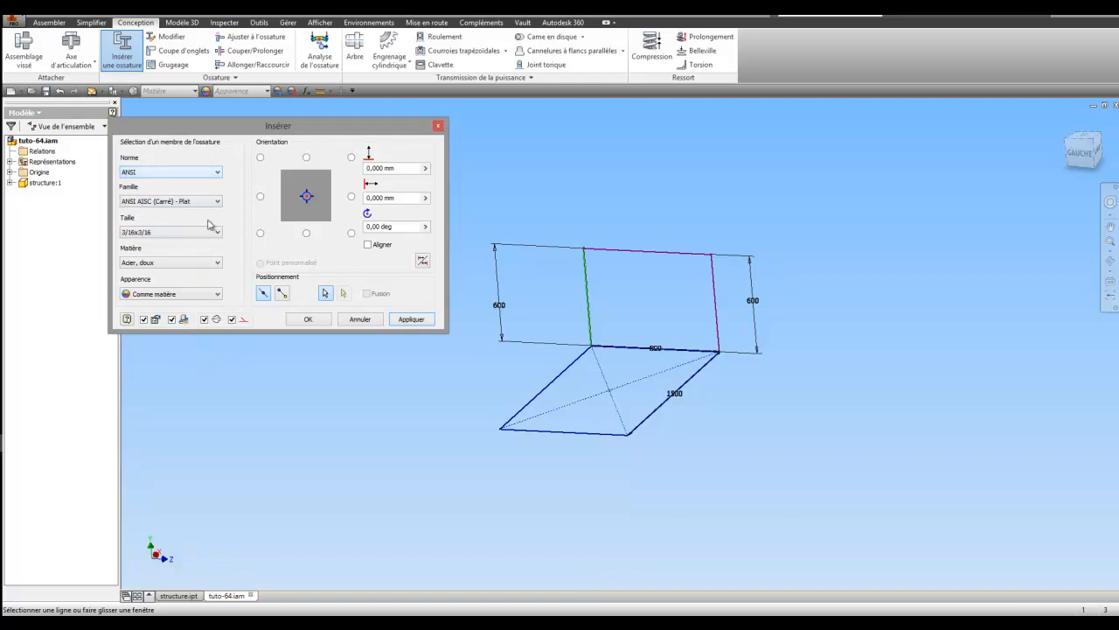
pyautogui.scroll(-3, 612, 283)
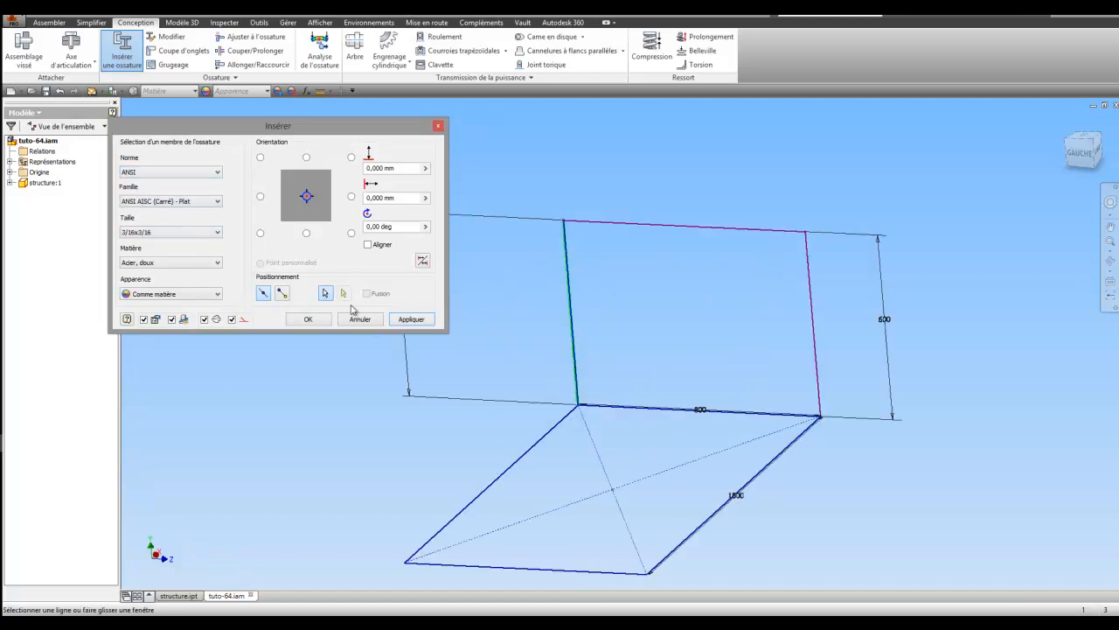
pyautogui.click(371, 320)
pyautogui.scroll(3, 420, 318)
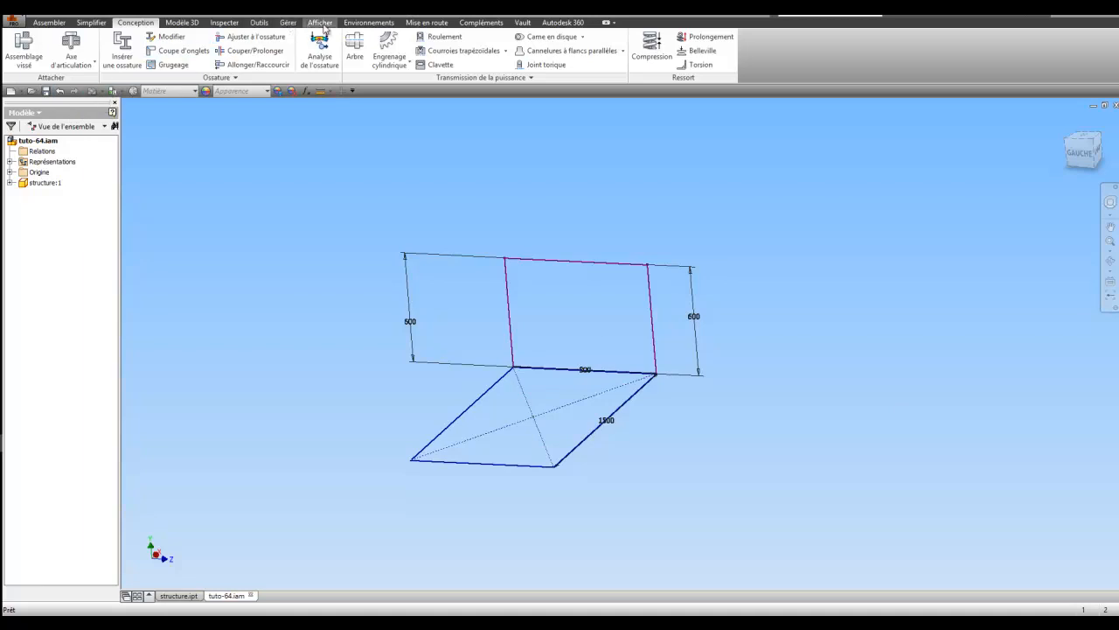
# Remove the 8020 library from the Content Center library configuration of the project "Tuto-64 migrer fichier idcl".
pyautogui.click(427, 21)
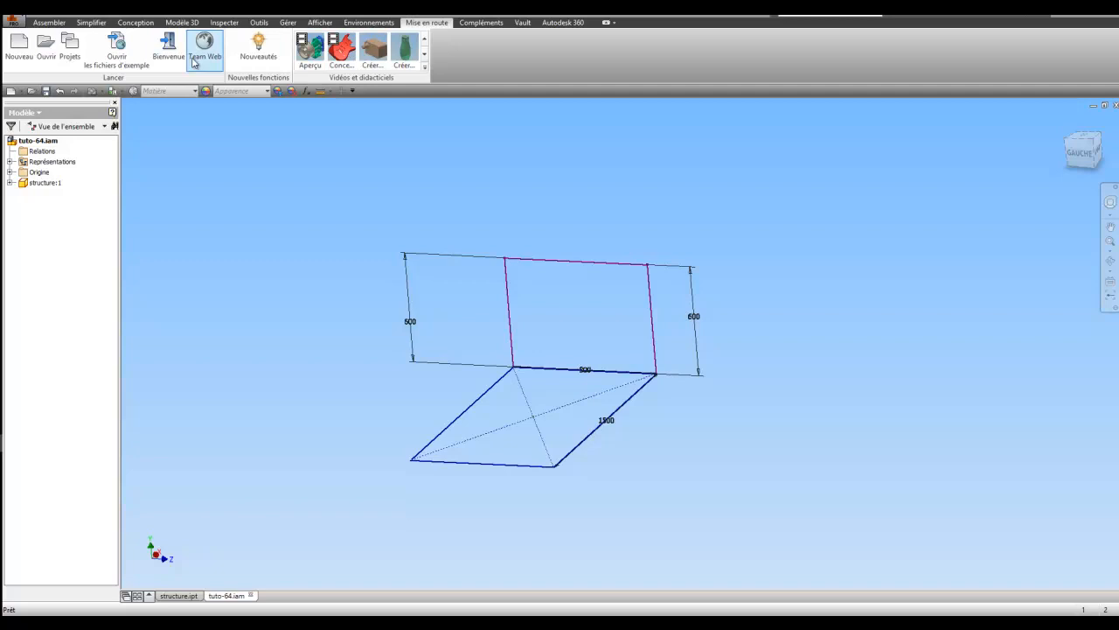
pyautogui.click(73, 56)
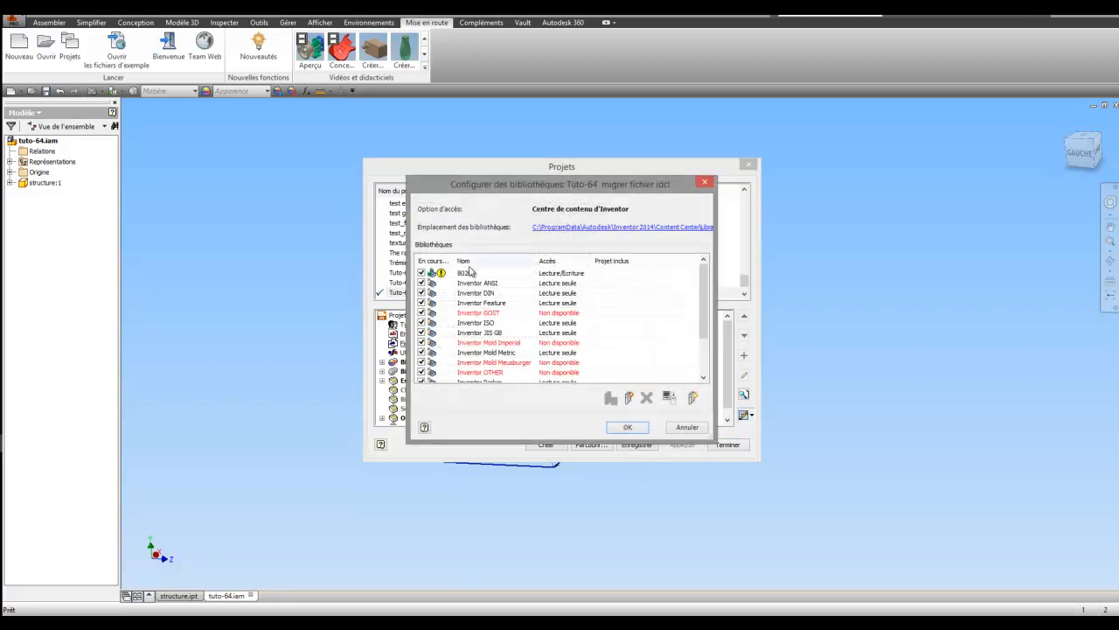
pyautogui.click(463, 275)
pyautogui.click(646, 397)
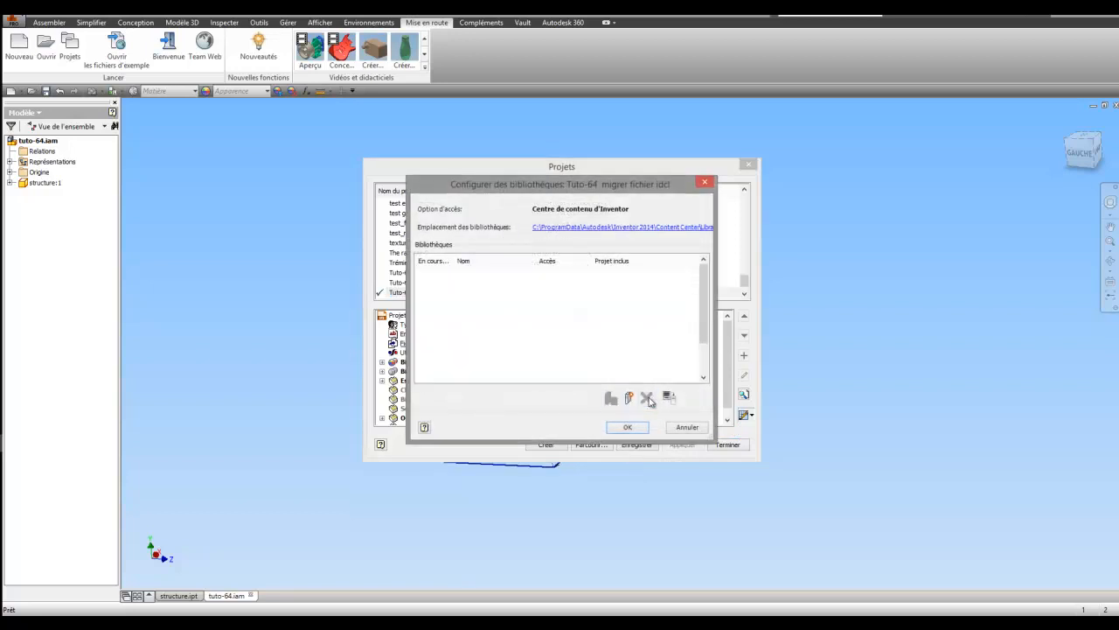
pyautogui.moveTo(704, 315)
pyautogui.mouseDown()
pyautogui.moveTo(698, 387)
pyautogui.moveTo(704, 278)
pyautogui.moveTo(704, 343)
pyautogui.moveTo(704, 317)
pyautogui.mouseUp()
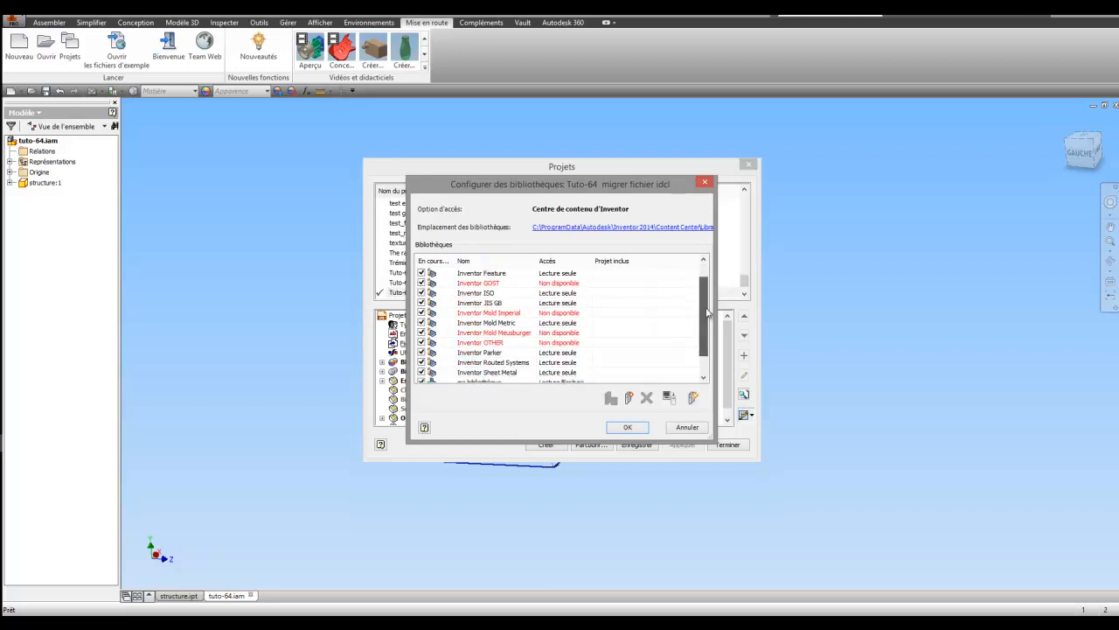
# Open the Content Center Libraries folder from the library configuration and enlarge its window to show all library files.
pyautogui.click(631, 229)
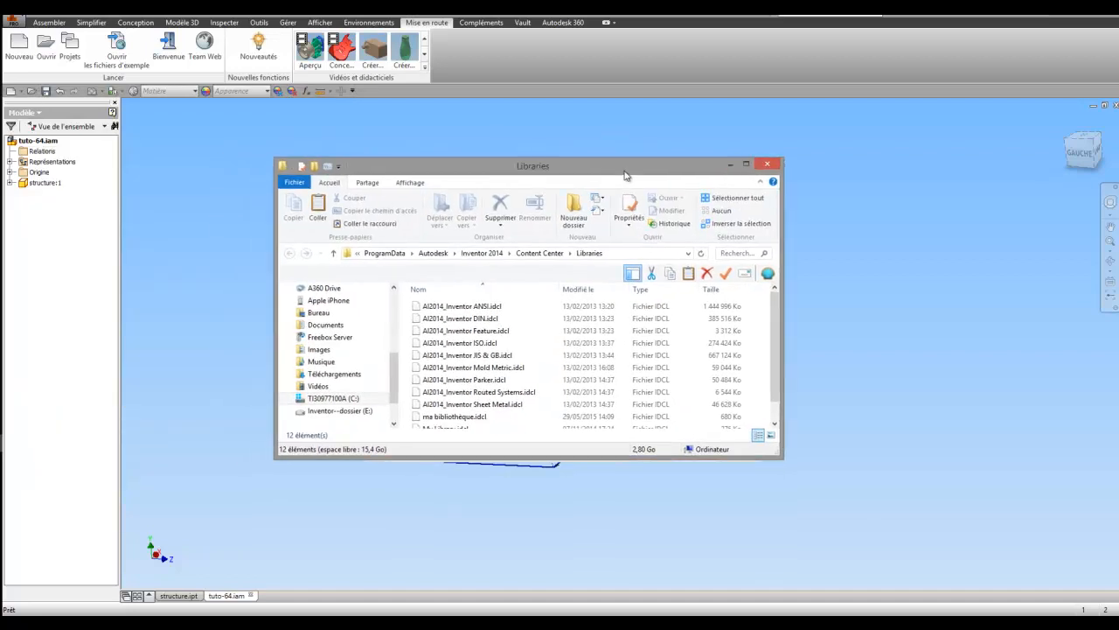
pyautogui.moveTo(809, 341); pyautogui.dragTo(812, 365)
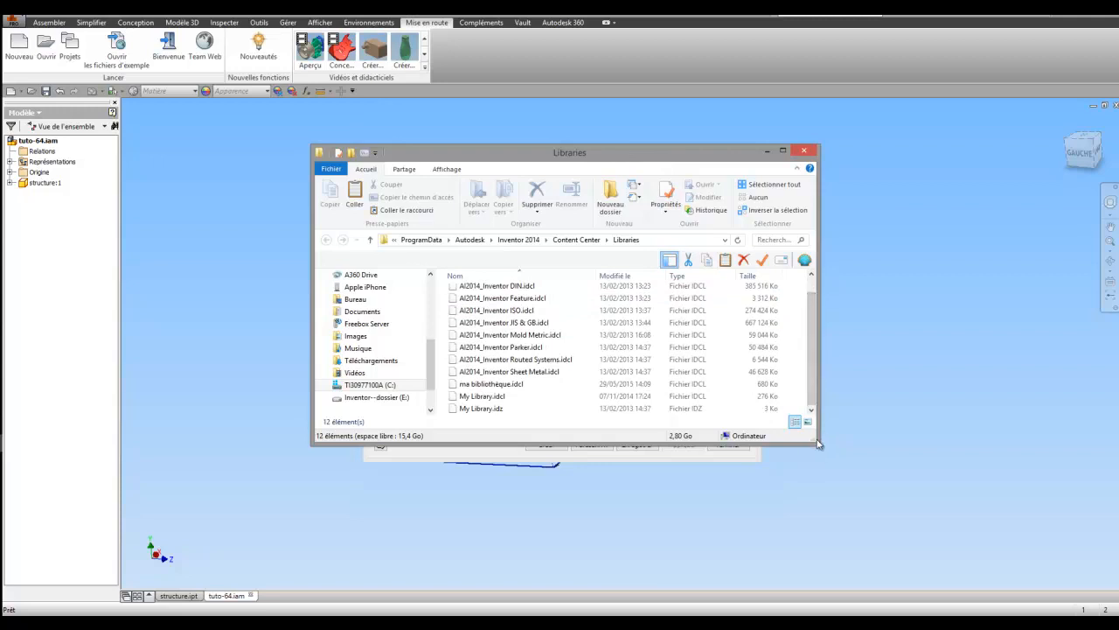
pyautogui.moveTo(818, 445); pyautogui.dragTo(965, 539)
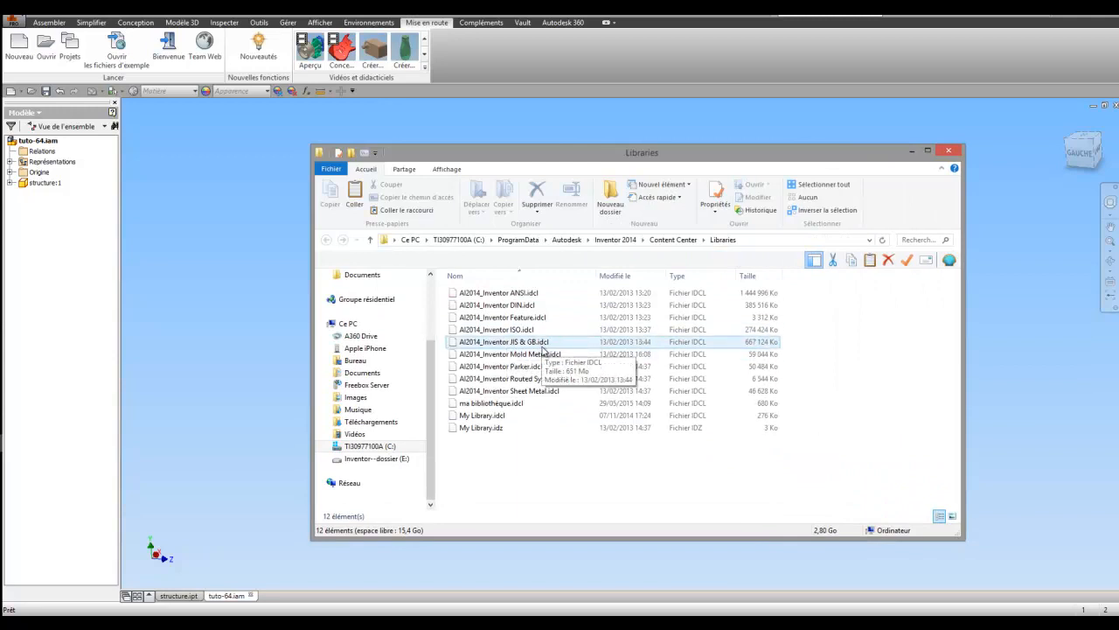
# Copy 8020.idcl from the folder "Les profilés Inventor-idcl" into the Inventor 2014 Content Center Libraries folder.
pyautogui.moveTo(0, 154); pyautogui.dragTo(703, 210)
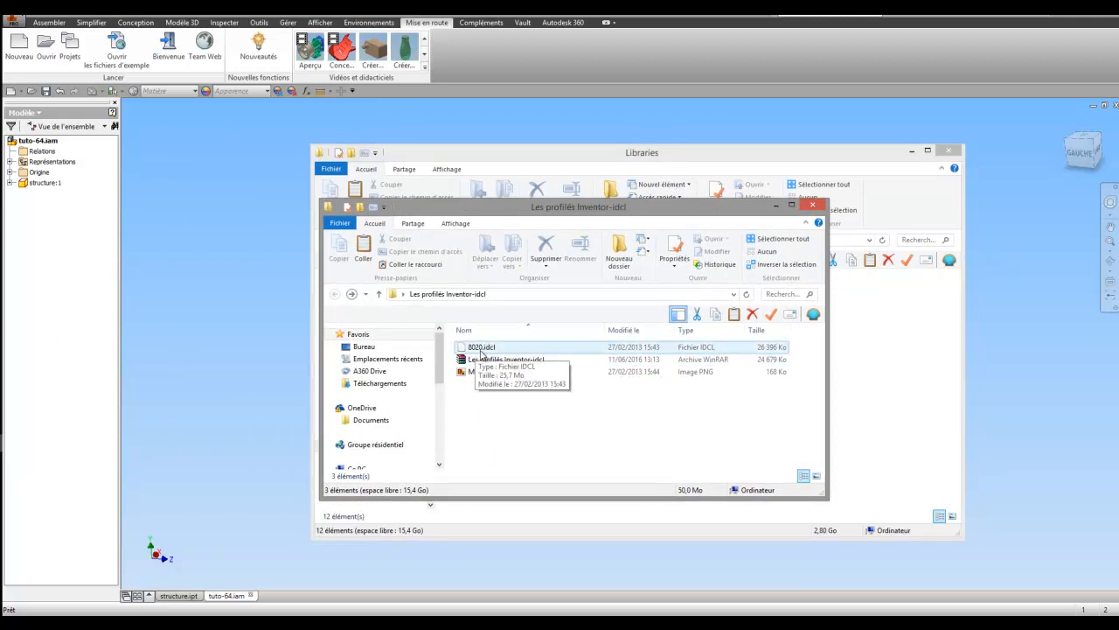
pyautogui.moveTo(580, 213); pyautogui.dragTo(0, 175)
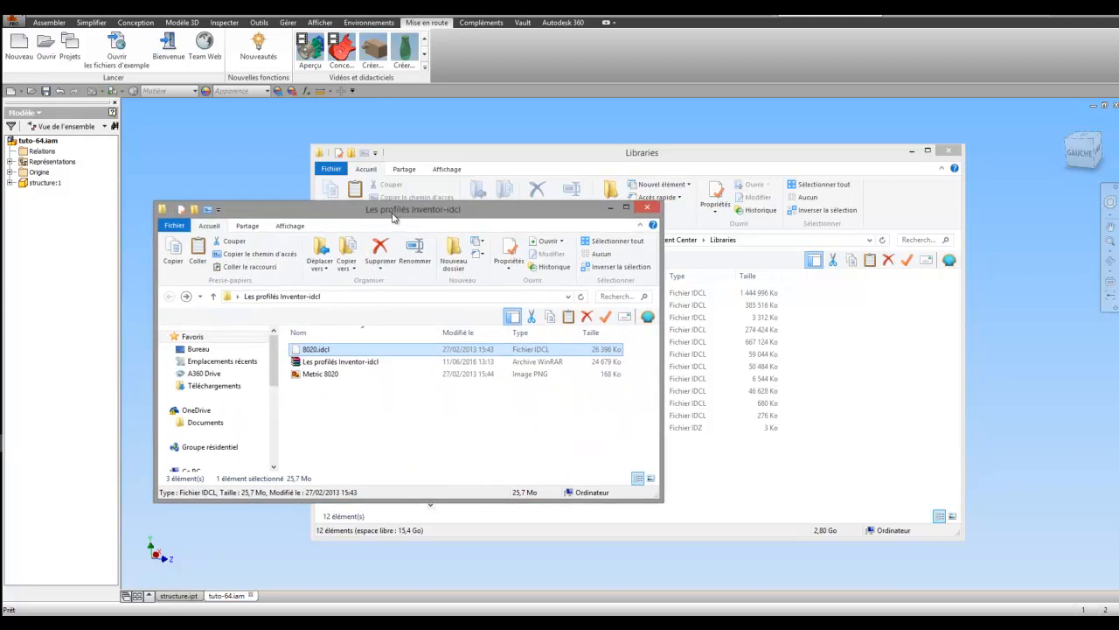
pyautogui.rightClick(326, 351)
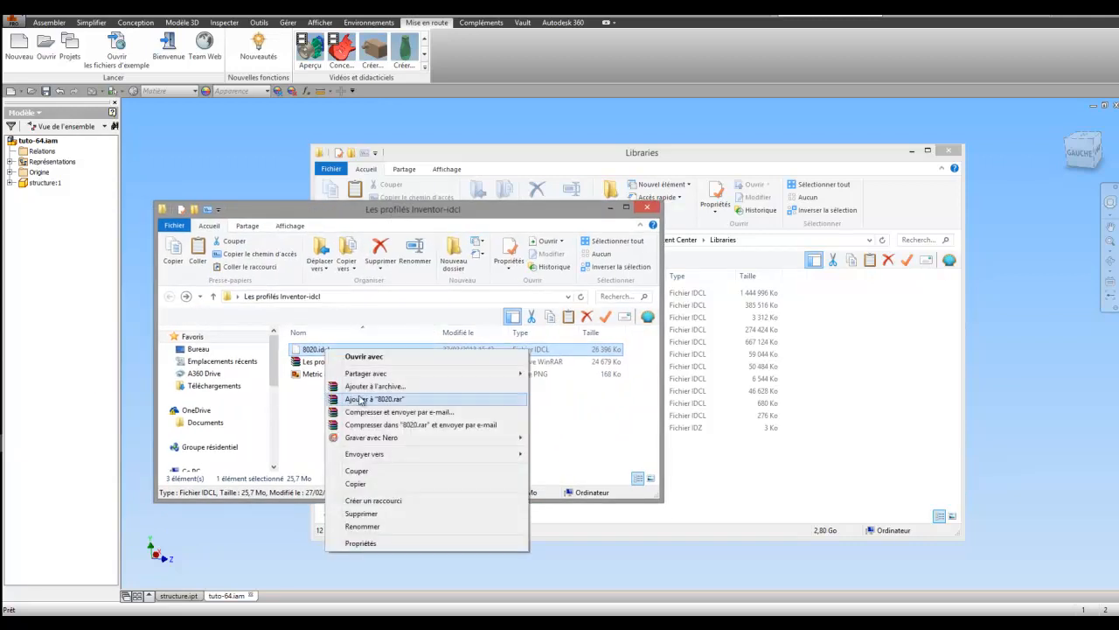
pyautogui.click(373, 485)
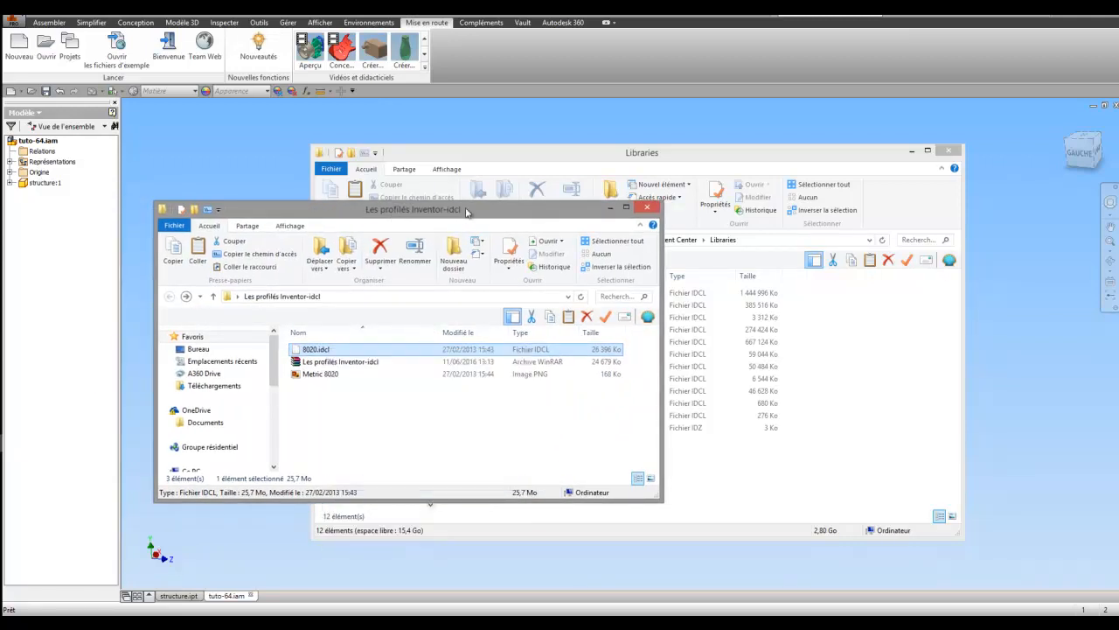
pyautogui.moveTo(466, 213); pyautogui.dragTo(0, 114)
pyautogui.click(570, 465)
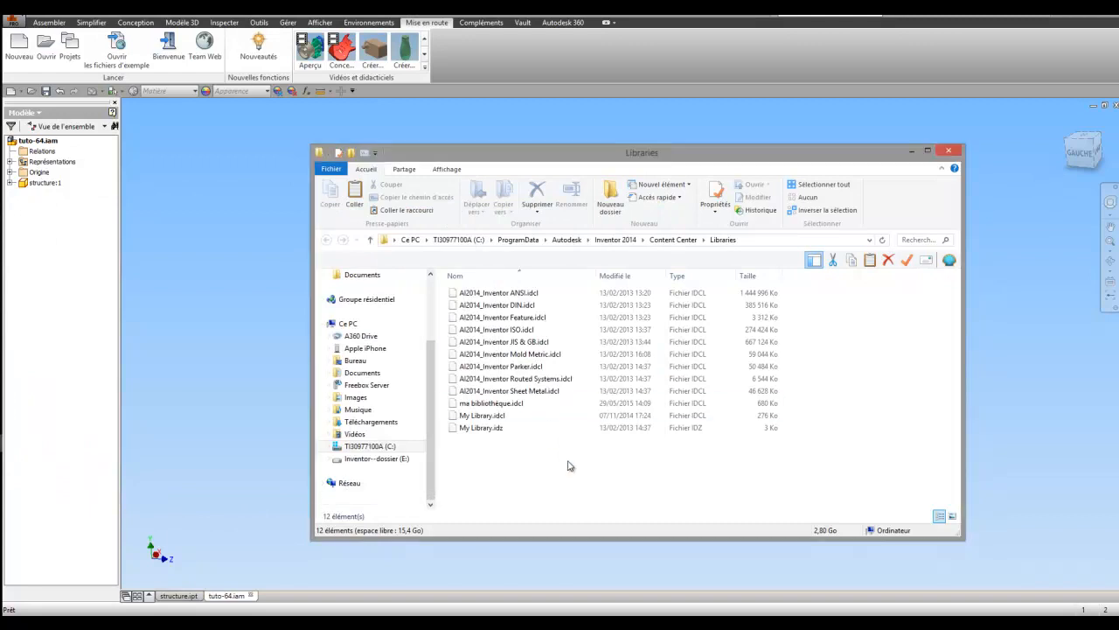
pyautogui.rightClick(505, 451)
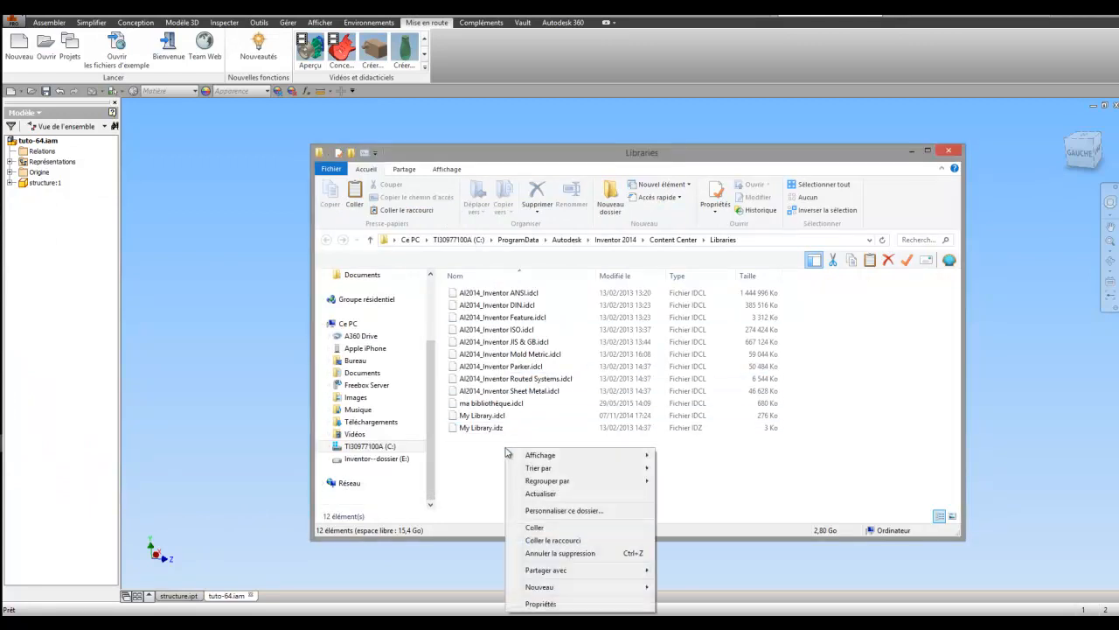
pyautogui.click(539, 528)
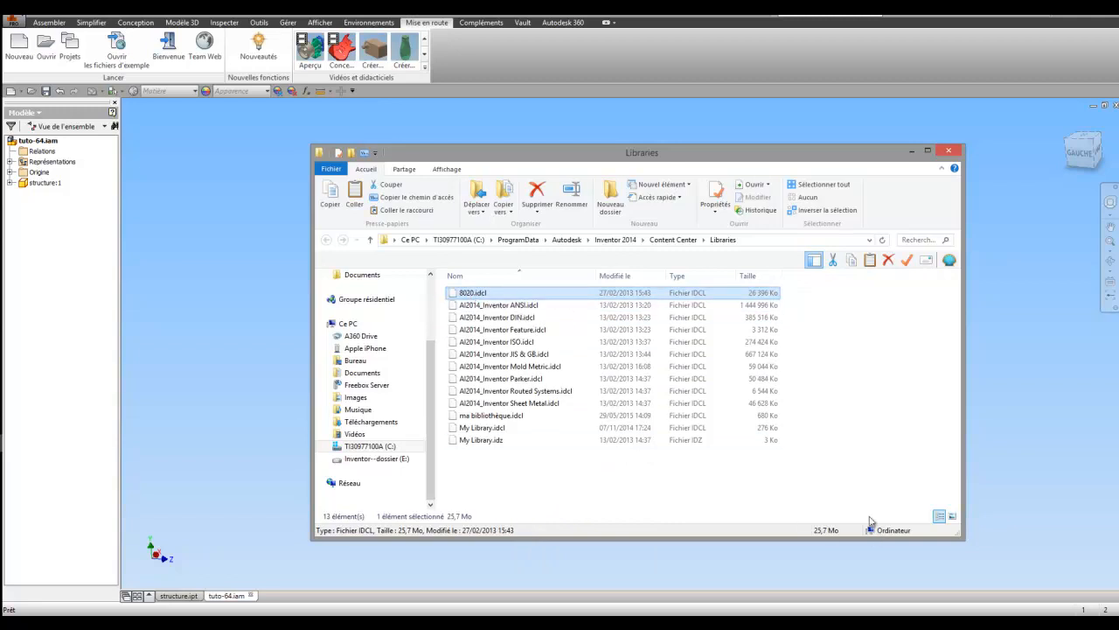
# Reopen the Content Center Libraries folder from the library configuration to check its contents, and close it.
pyautogui.moveTo(729, 159); pyautogui.dragTo(0, 127)
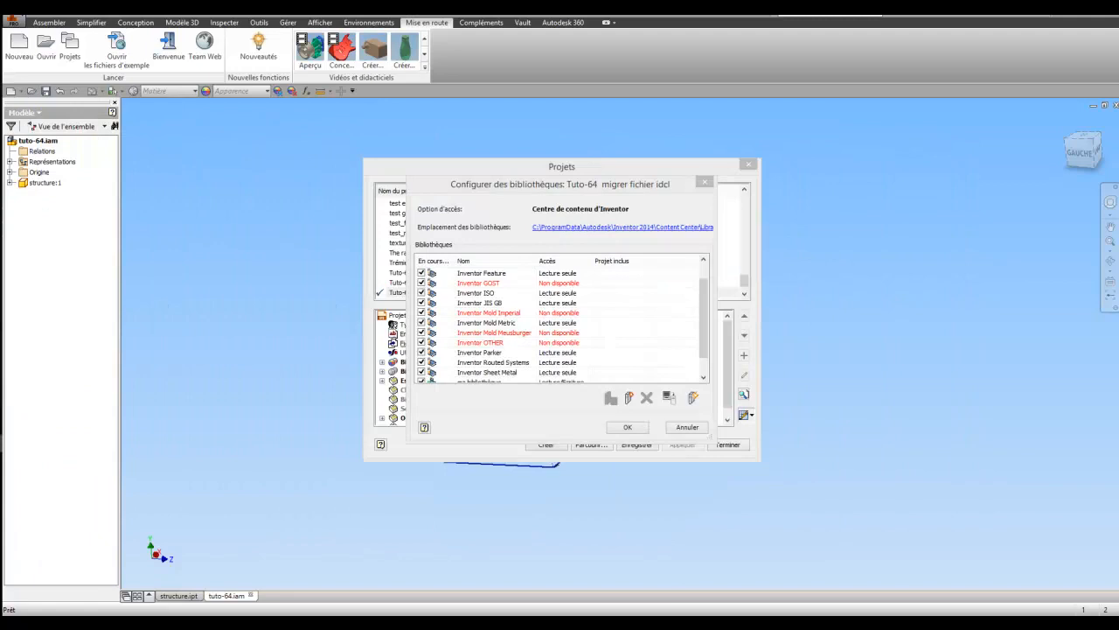
pyautogui.click(653, 230)
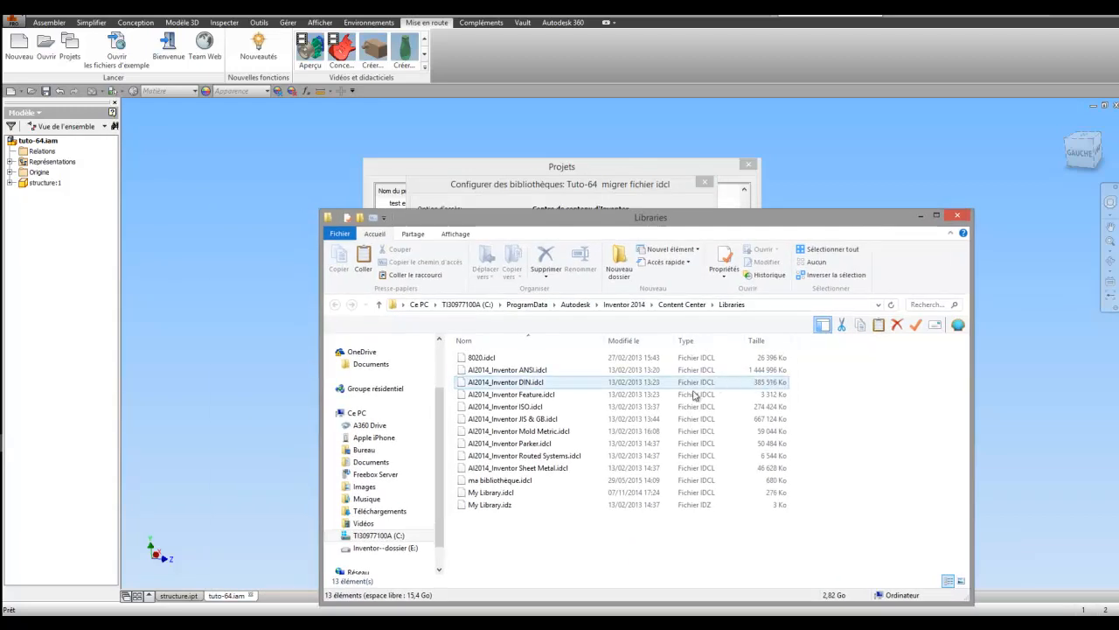
pyautogui.click(959, 216)
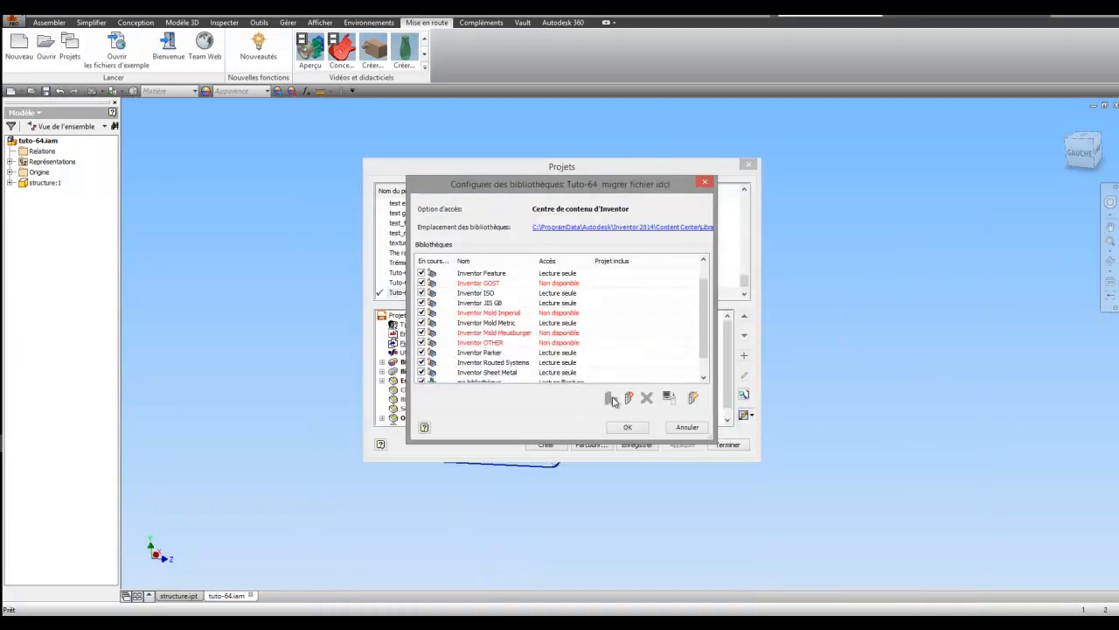
# Try the library update tool, and save the active project with its library configuration.
pyautogui.click(693, 398)
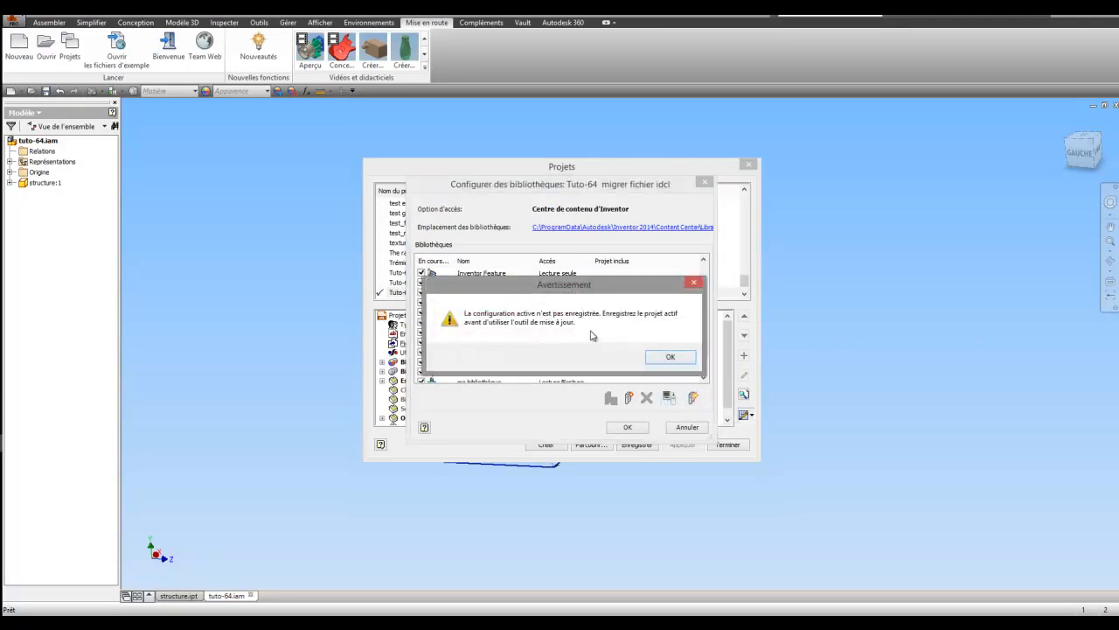
pyautogui.click(670, 357)
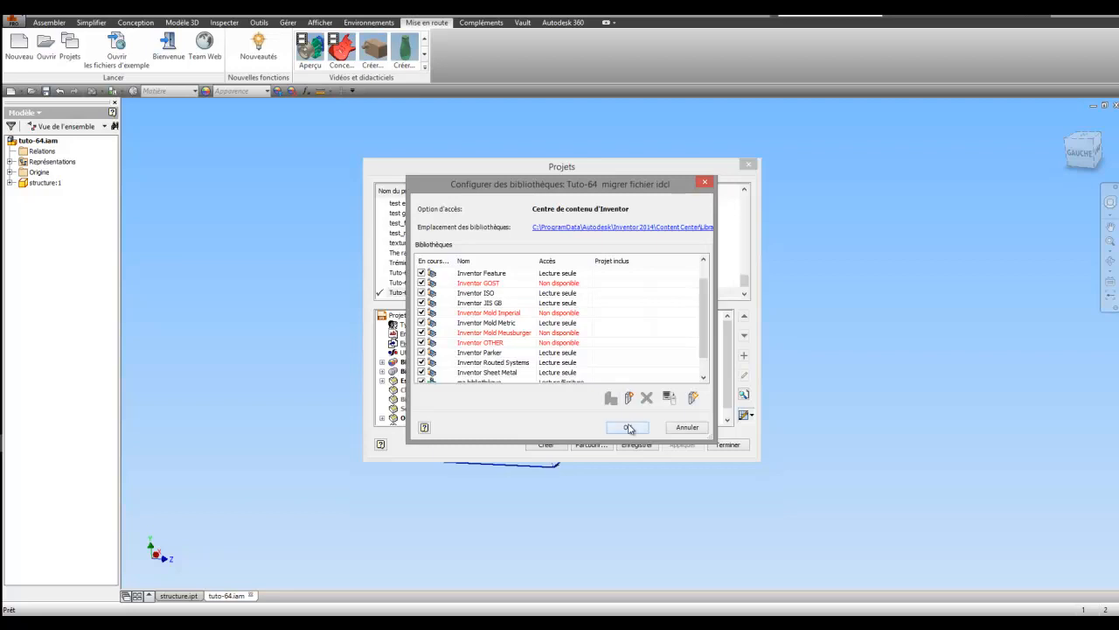
pyautogui.click(629, 427)
pyautogui.click(654, 445)
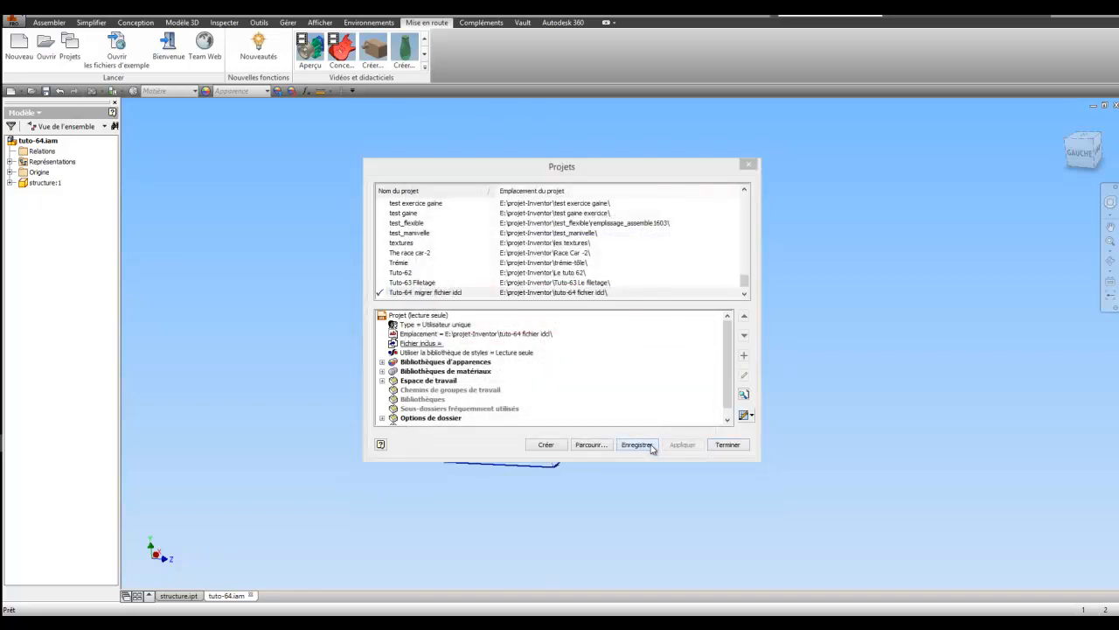
pyautogui.click(615, 350)
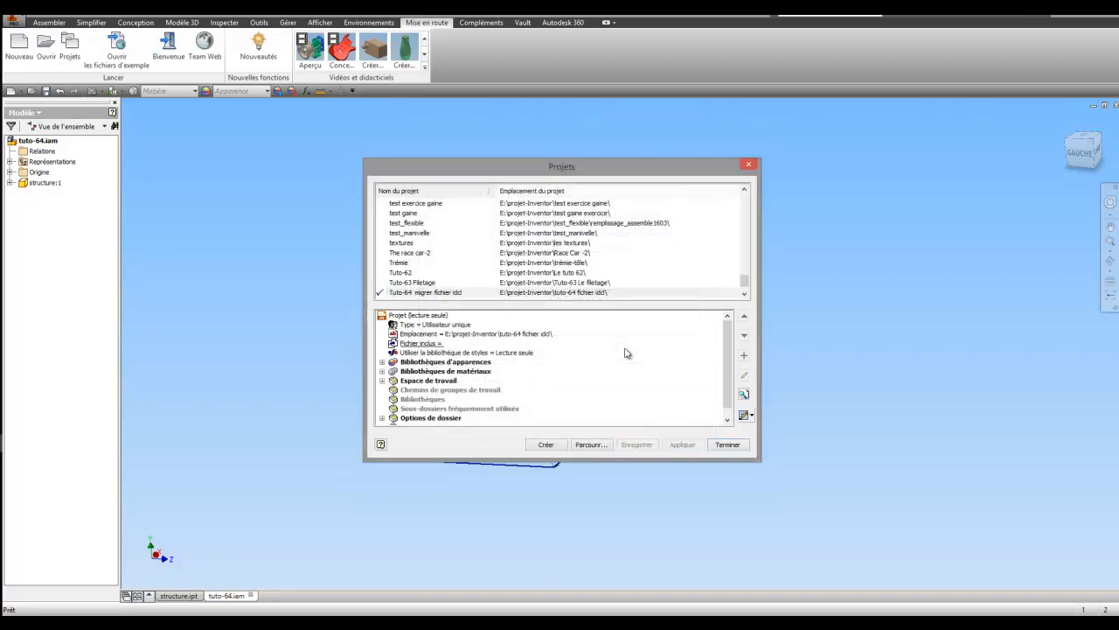
# Try the update tool on the 8020 library in the project's library configuration, and accept the configuration.
pyautogui.click(751, 416)
pyautogui.click(744, 427)
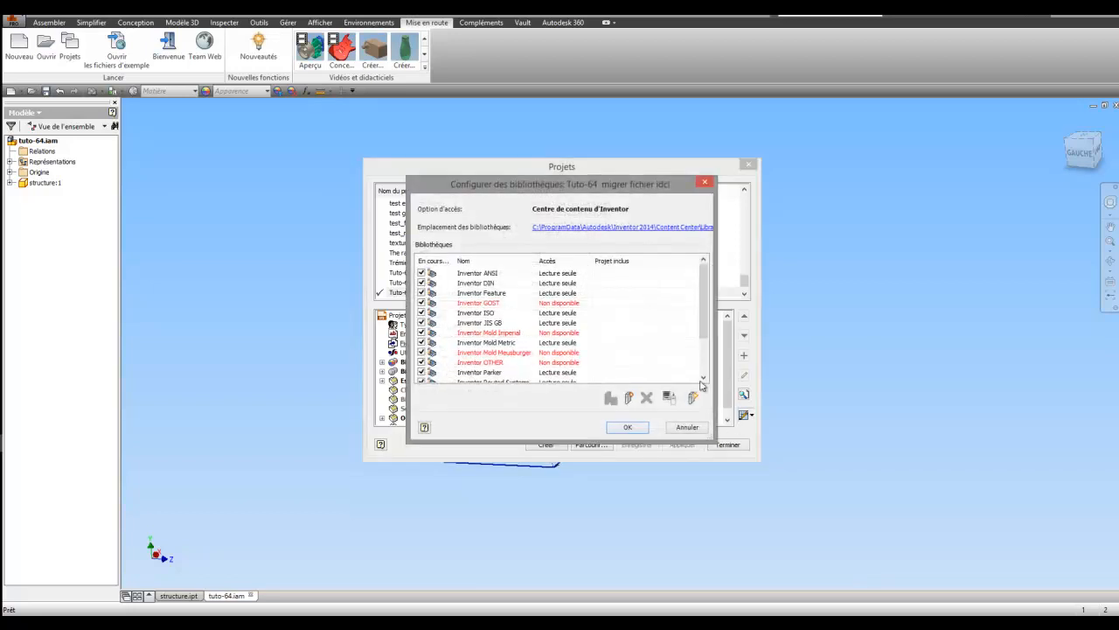
pyautogui.scroll(-2, 699, 325)
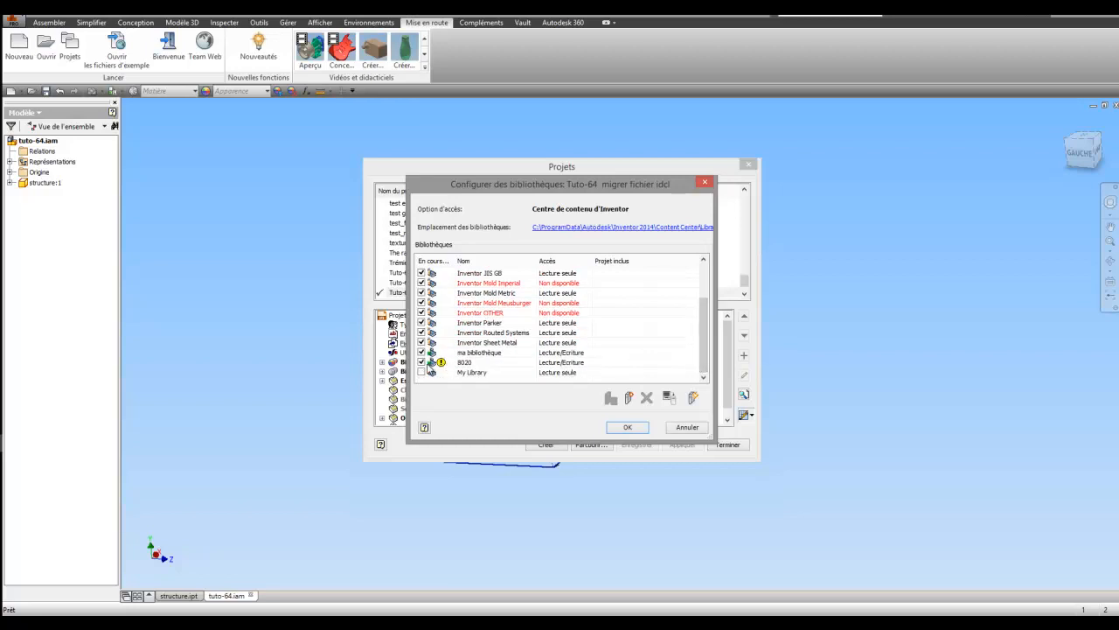
pyautogui.click(465, 364)
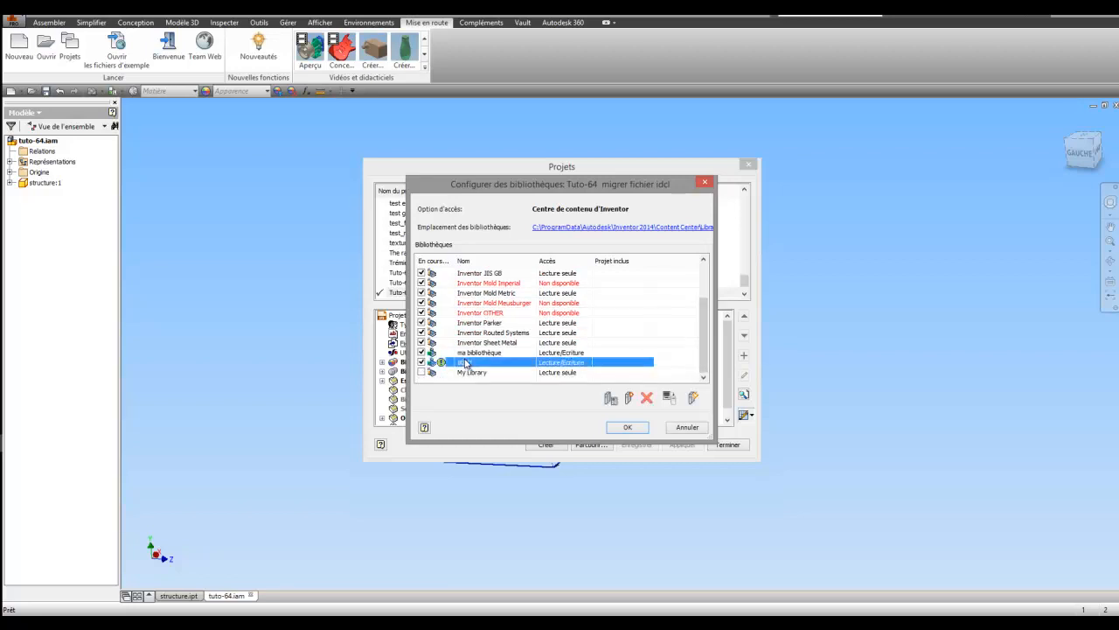
pyautogui.click(693, 399)
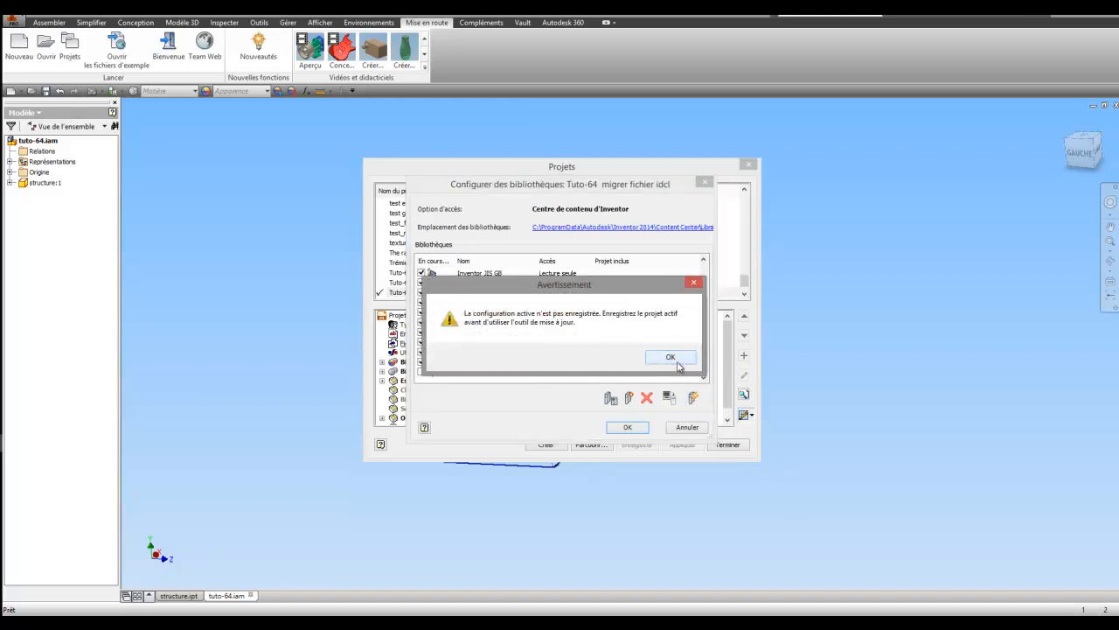
pyautogui.click(673, 358)
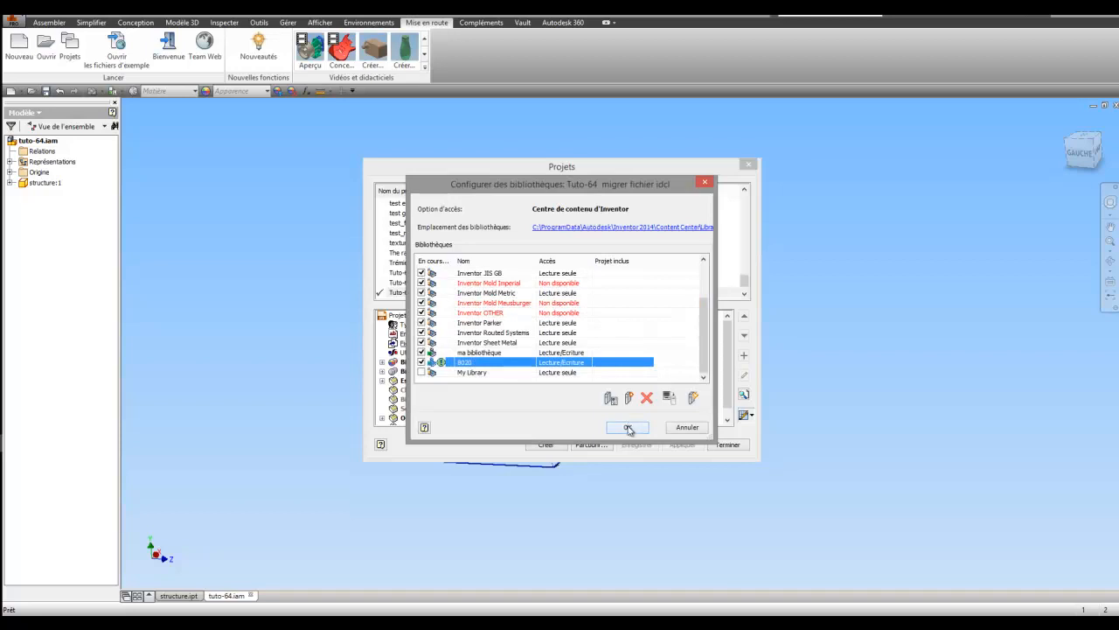
pyautogui.click(628, 427)
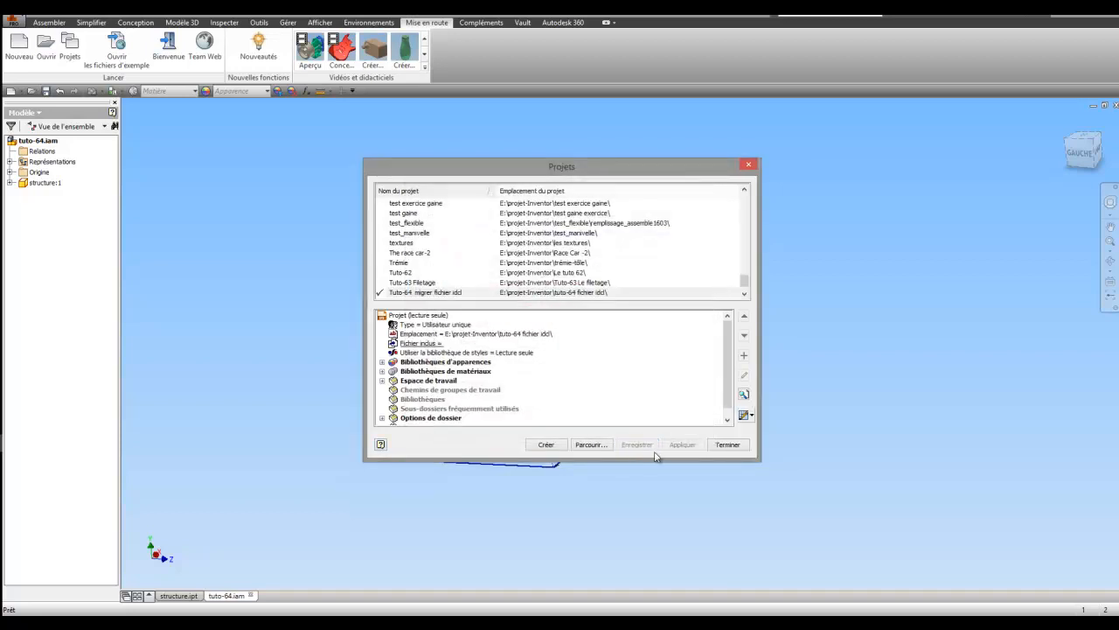
# Migrate the 8020 library to the new version with the update tool, creating a log file, and close the project settings.
pyautogui.click(744, 431)
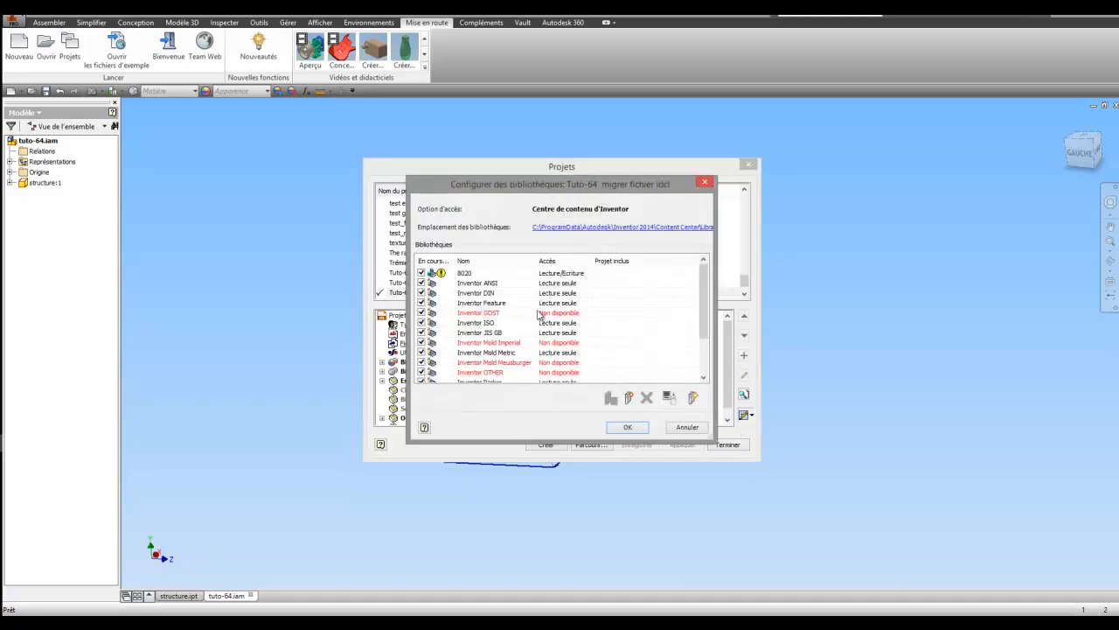
pyautogui.click(468, 275)
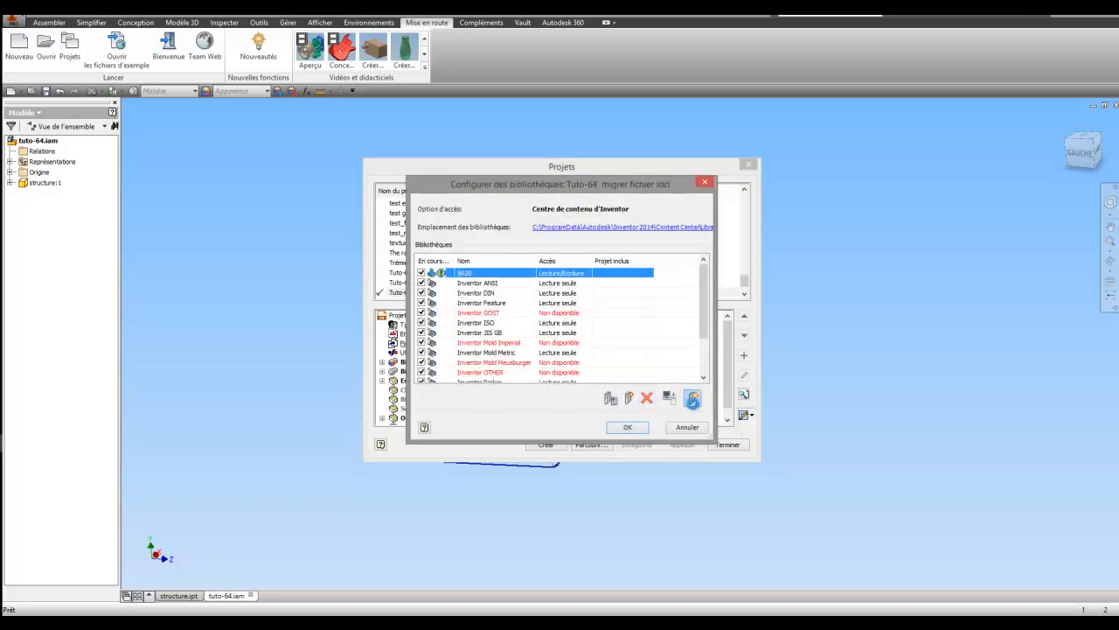
pyautogui.click(693, 398)
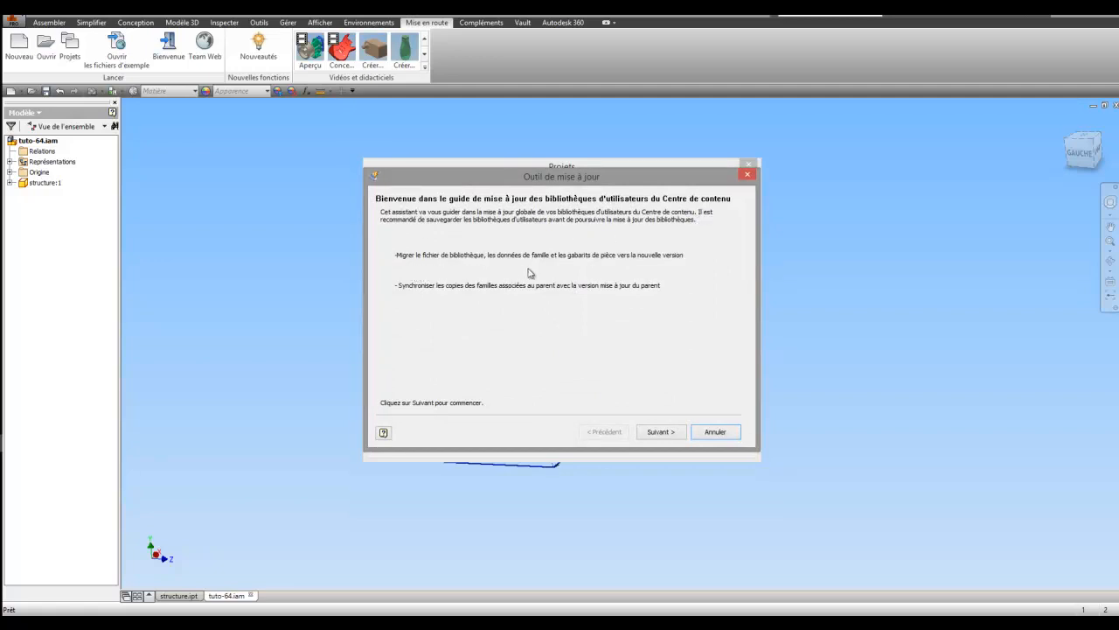
pyautogui.click(661, 432)
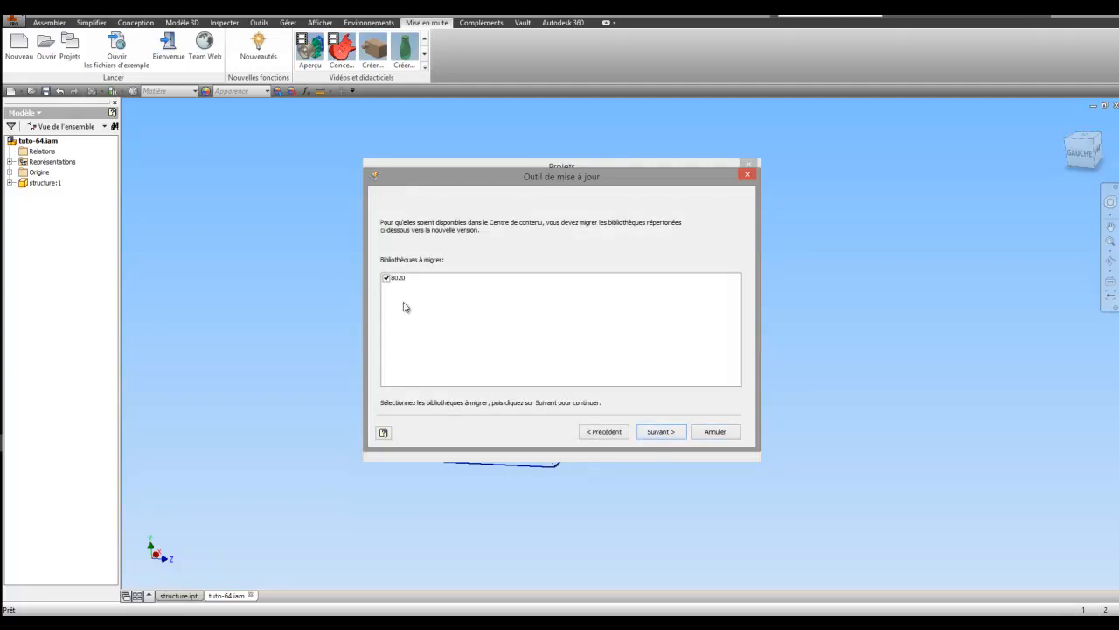
pyautogui.click(660, 436)
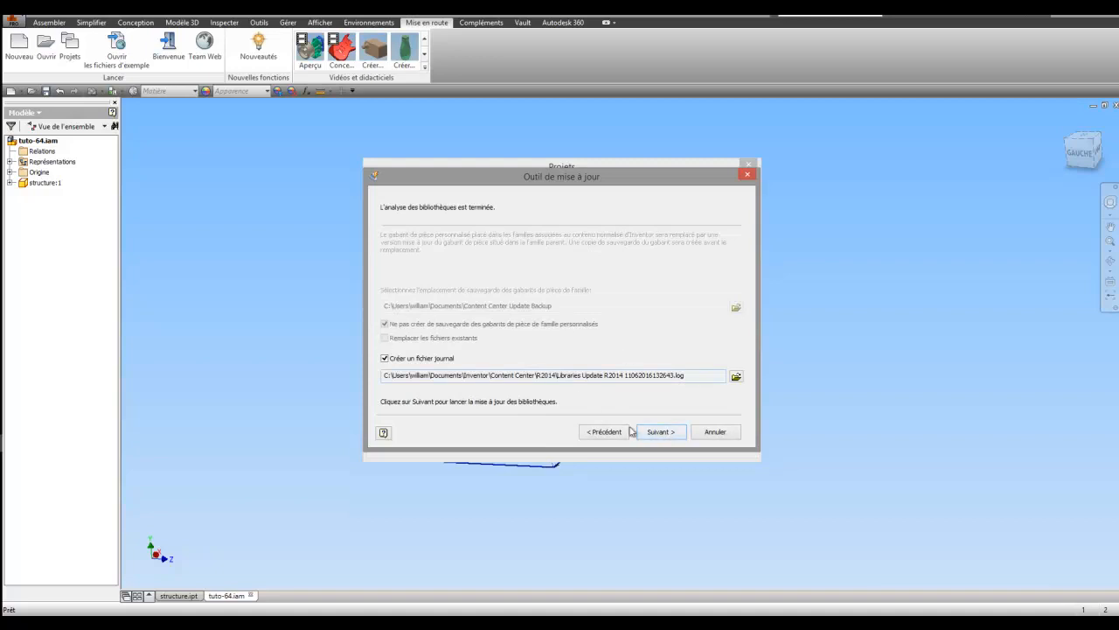
pyautogui.click(650, 433)
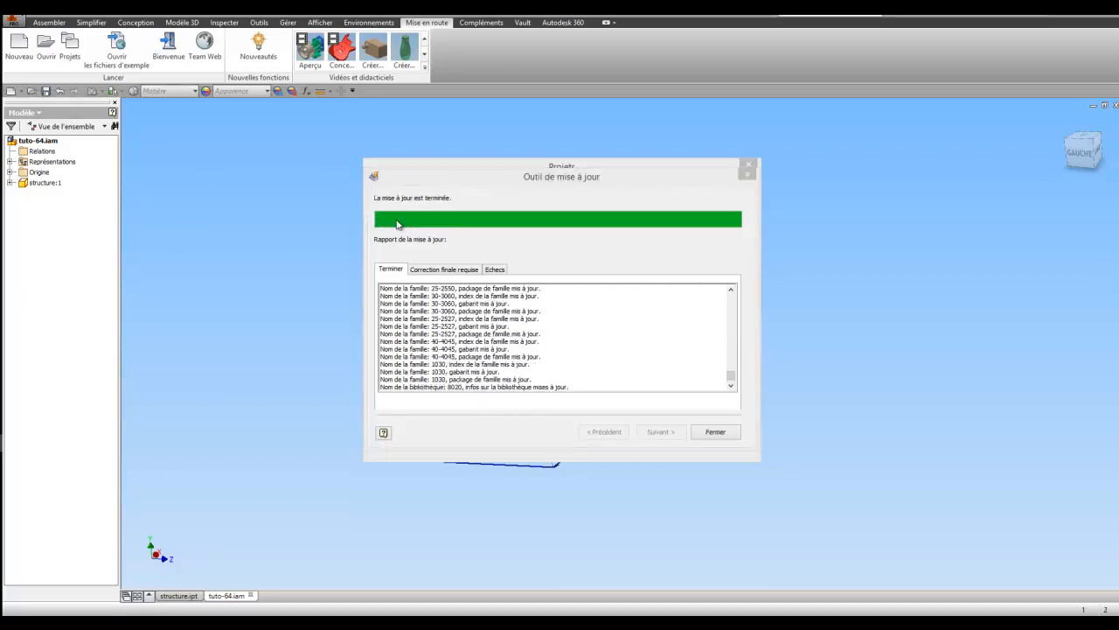
pyautogui.click(715, 432)
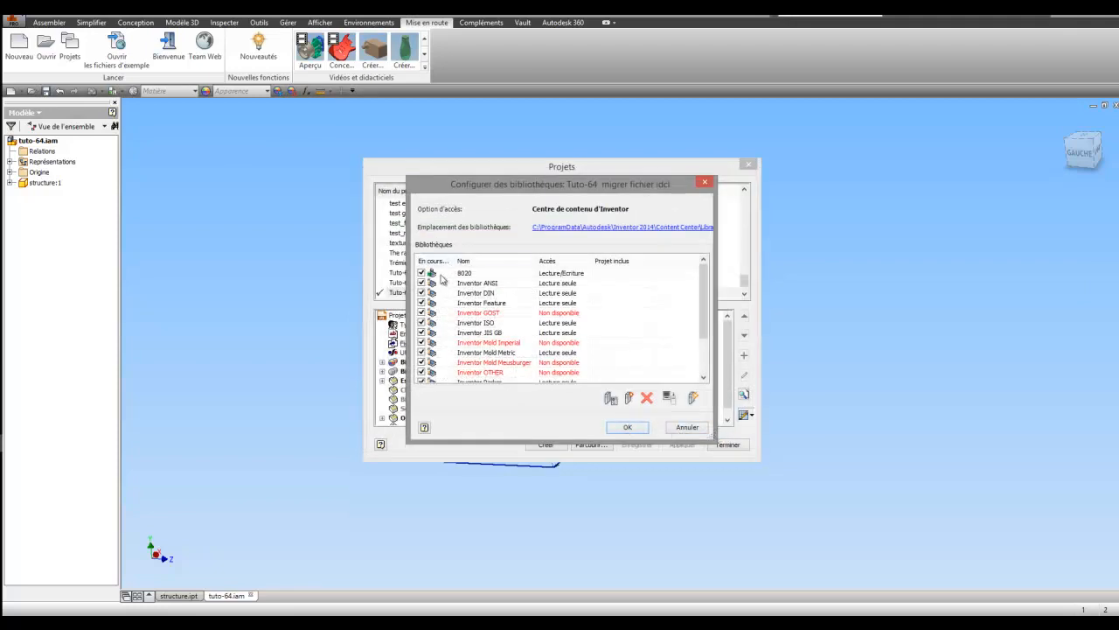
pyautogui.click(628, 427)
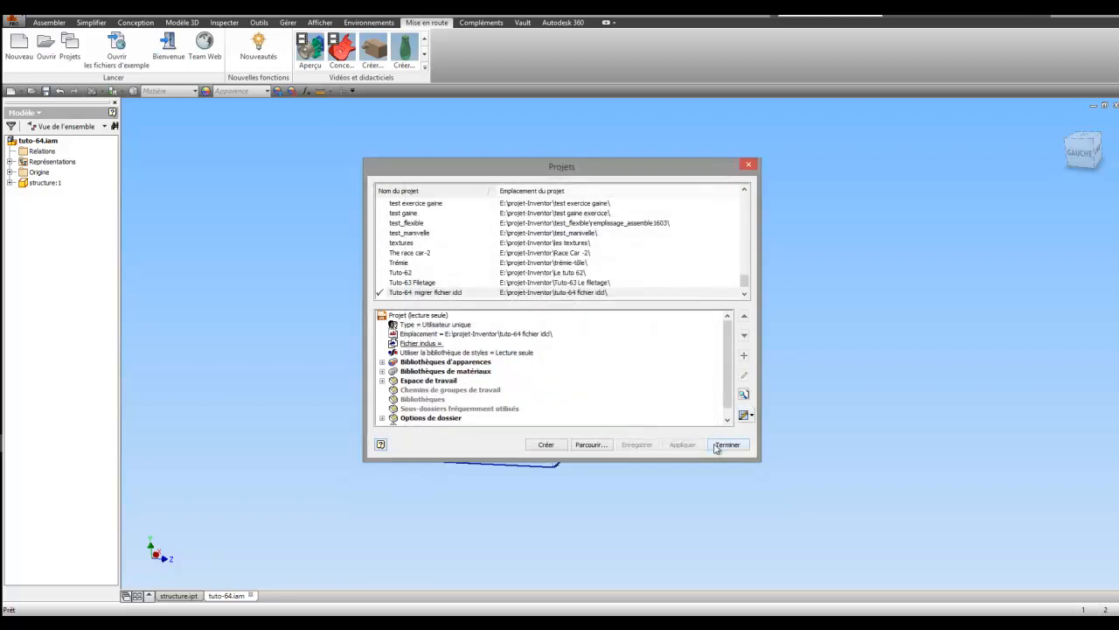
pyautogui.click(726, 444)
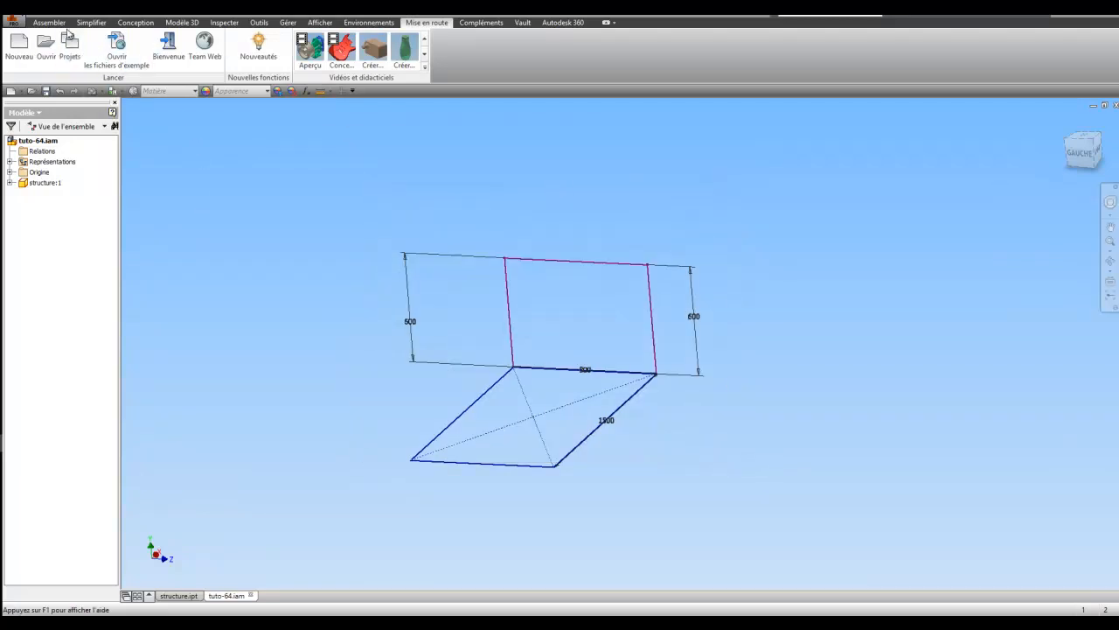
# Start inserting frame members and set the standard to 8020 Metric.
pyautogui.click(136, 22)
pyautogui.click(124, 52)
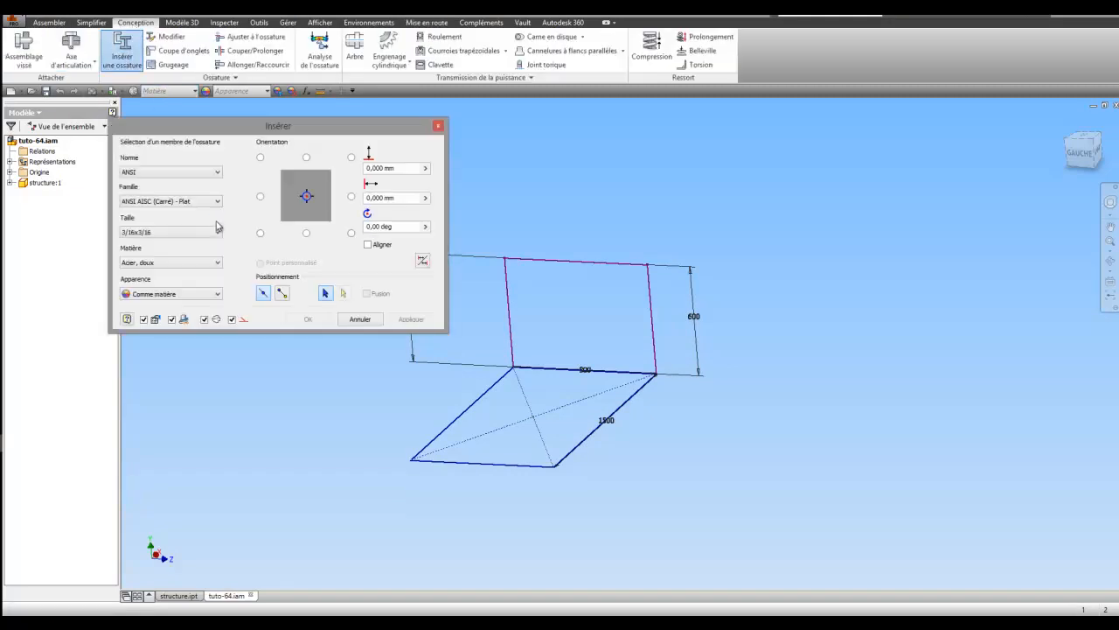
pyautogui.click(218, 175)
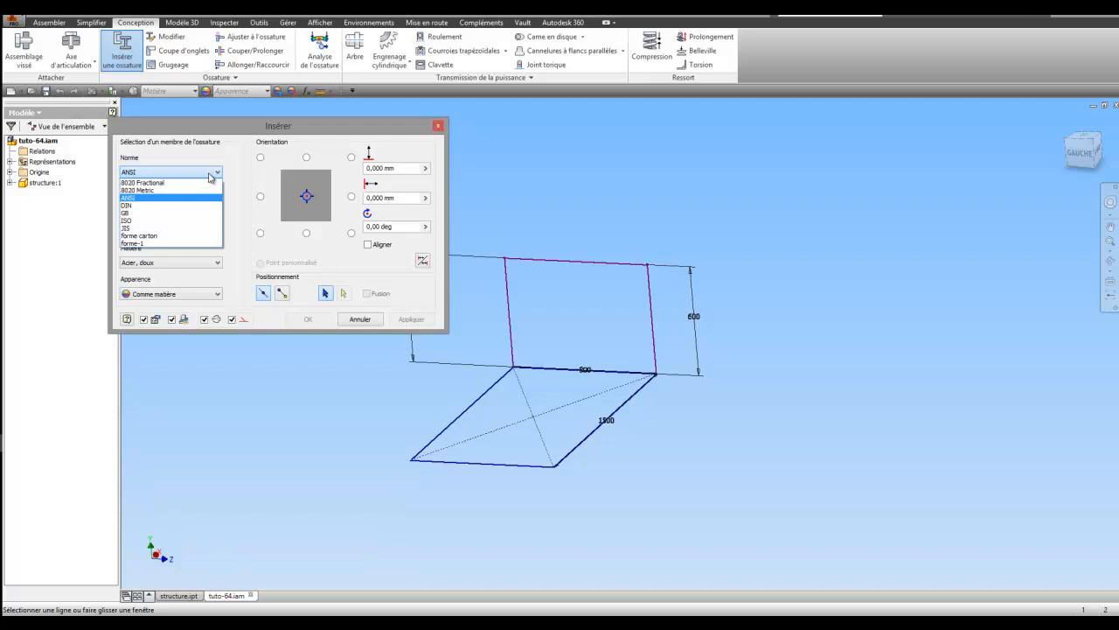
pyautogui.click(145, 189)
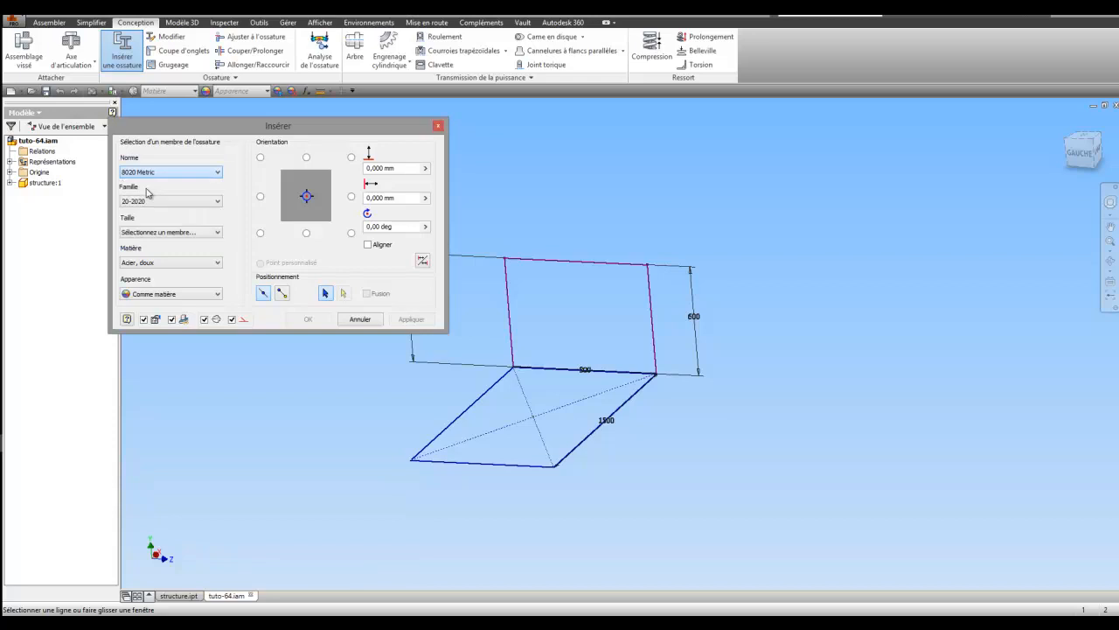
# Preview the 20-2040 family, and set both the family and the size of the frame member to 20-2020.
pyautogui.click(217, 203)
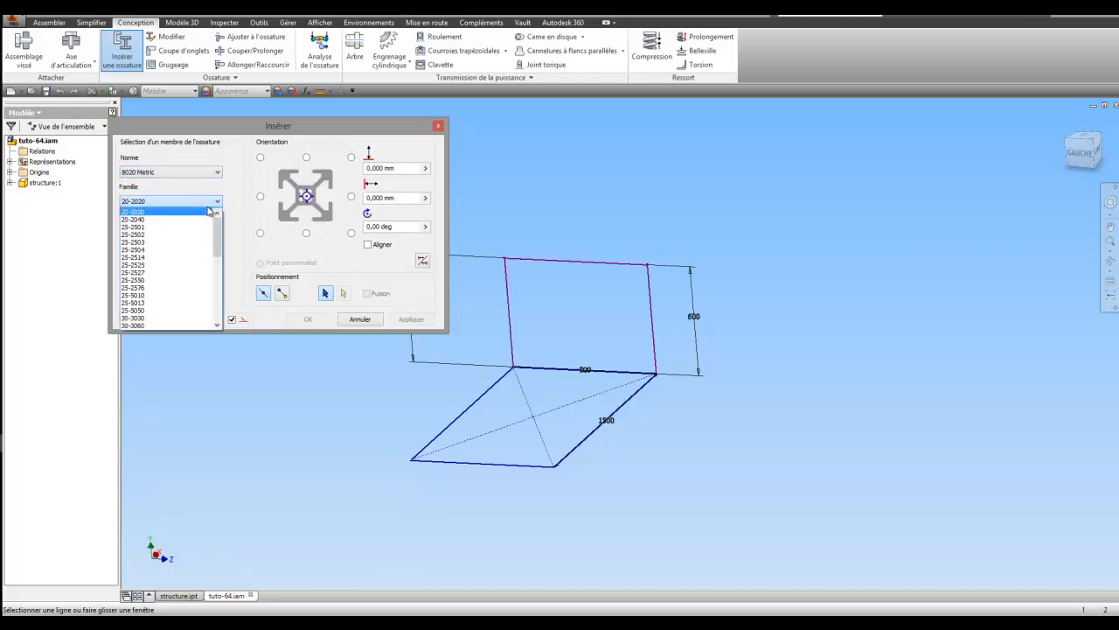
pyautogui.click(149, 220)
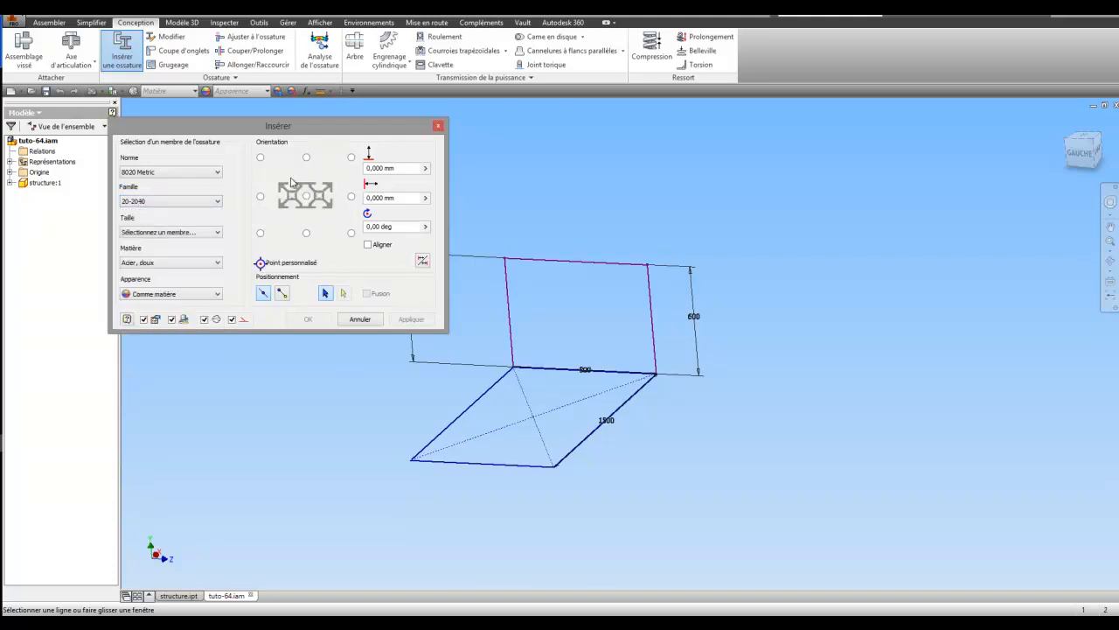
pyautogui.click(217, 201)
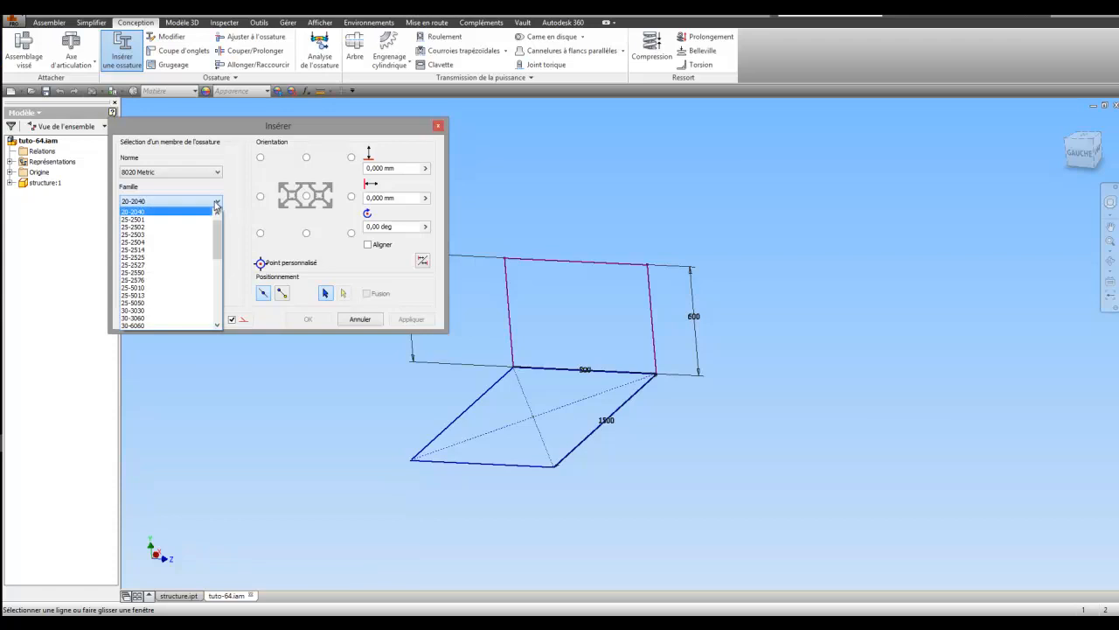
pyautogui.moveTo(217, 231); pyautogui.dragTo(215, 228)
pyautogui.click(155, 213)
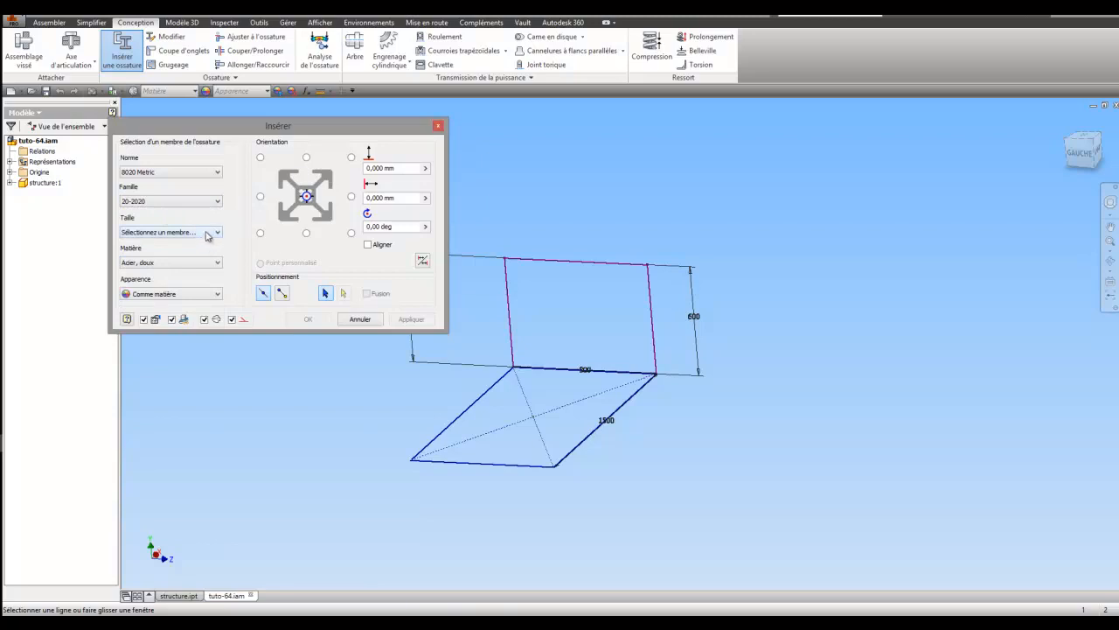
pyautogui.click(217, 232)
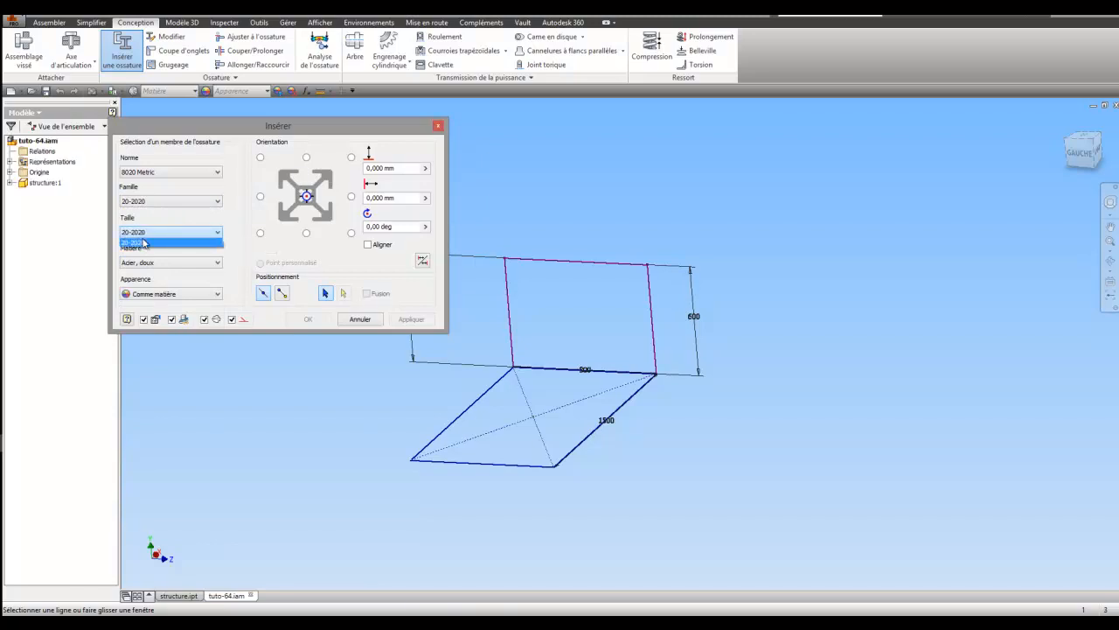
pyautogui.click(148, 242)
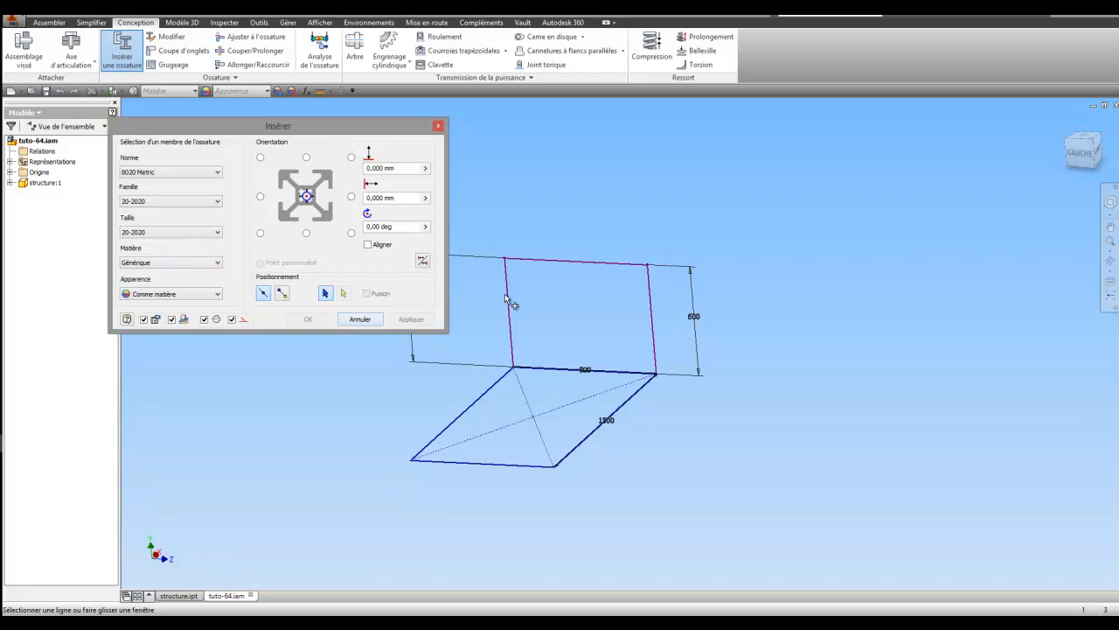
# Insert the 20-2020 profile along all seven solid lines of the skeleton and accept the creation of the frame.
pyautogui.click(509, 324)
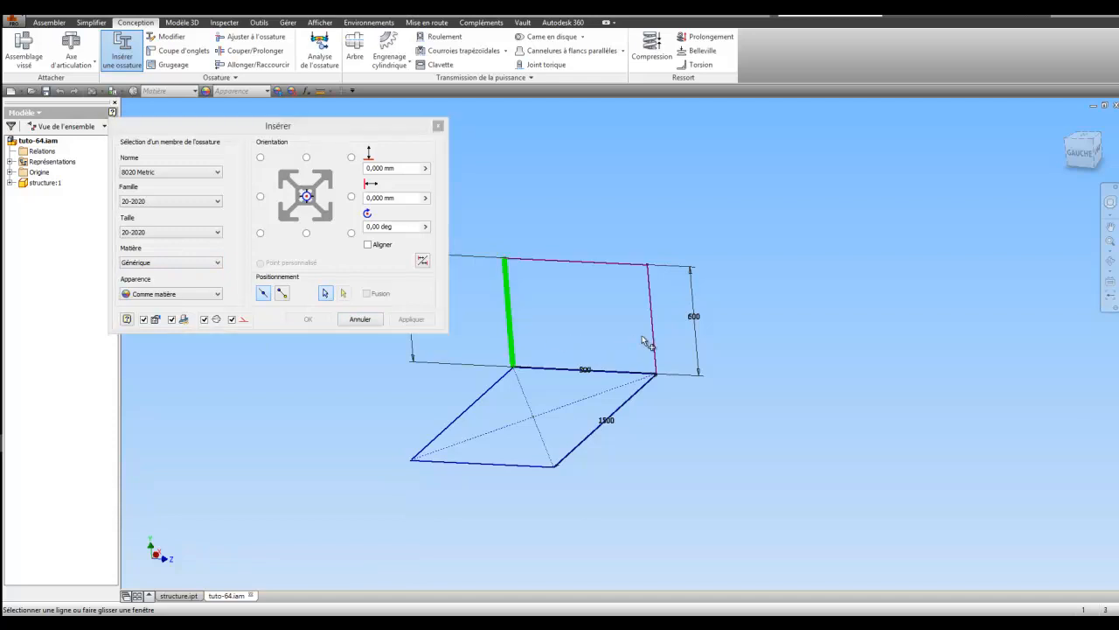
pyautogui.click(655, 333)
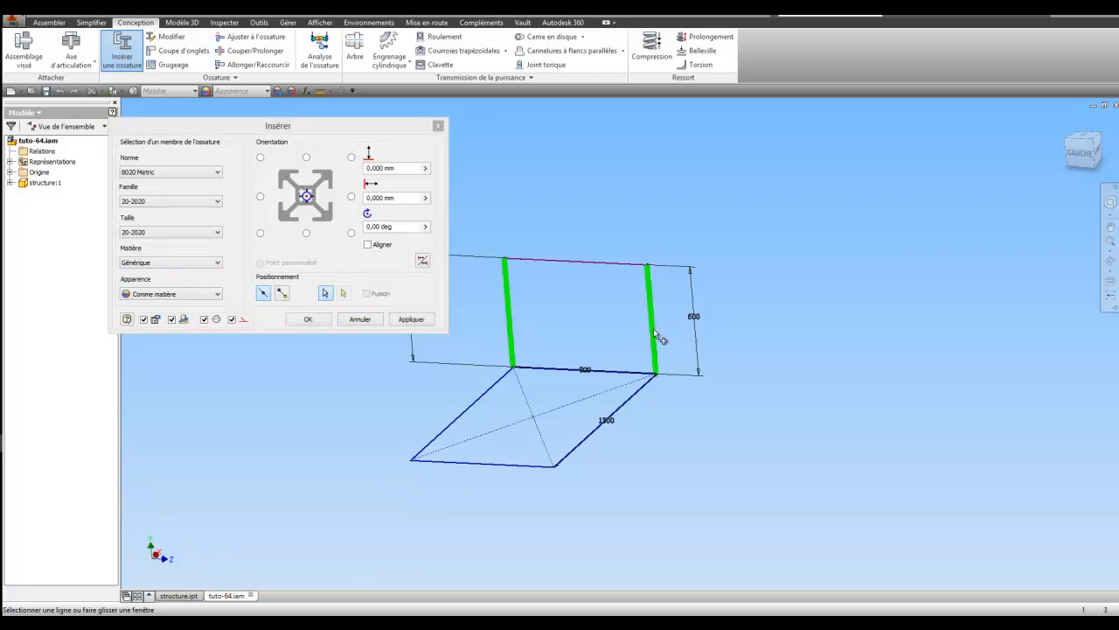
pyautogui.click(609, 266)
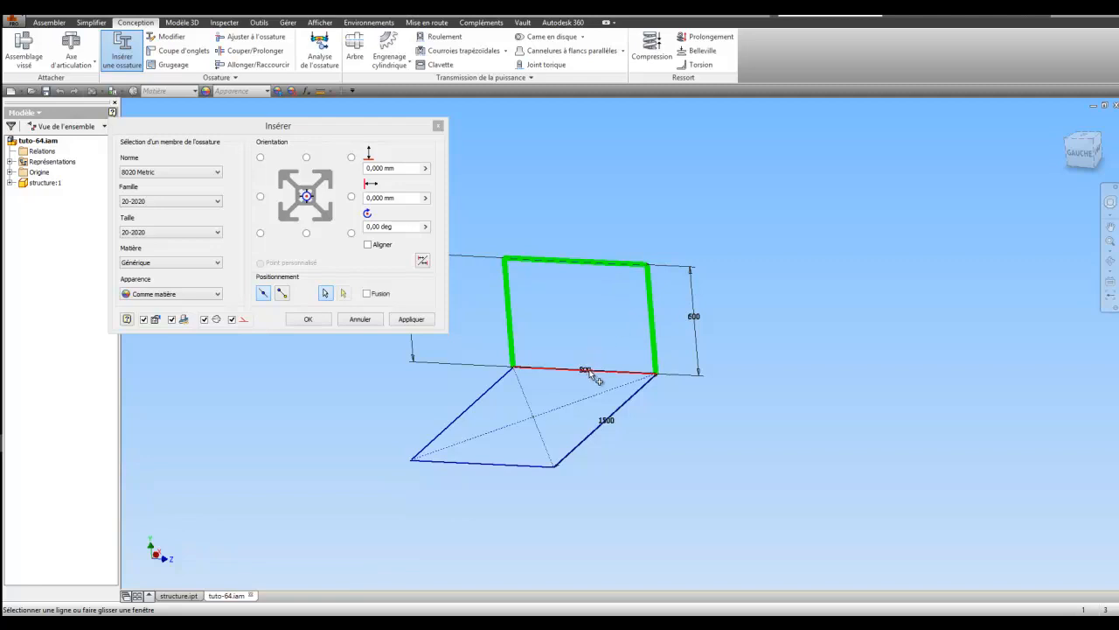
pyautogui.click(593, 376)
pyautogui.click(612, 421)
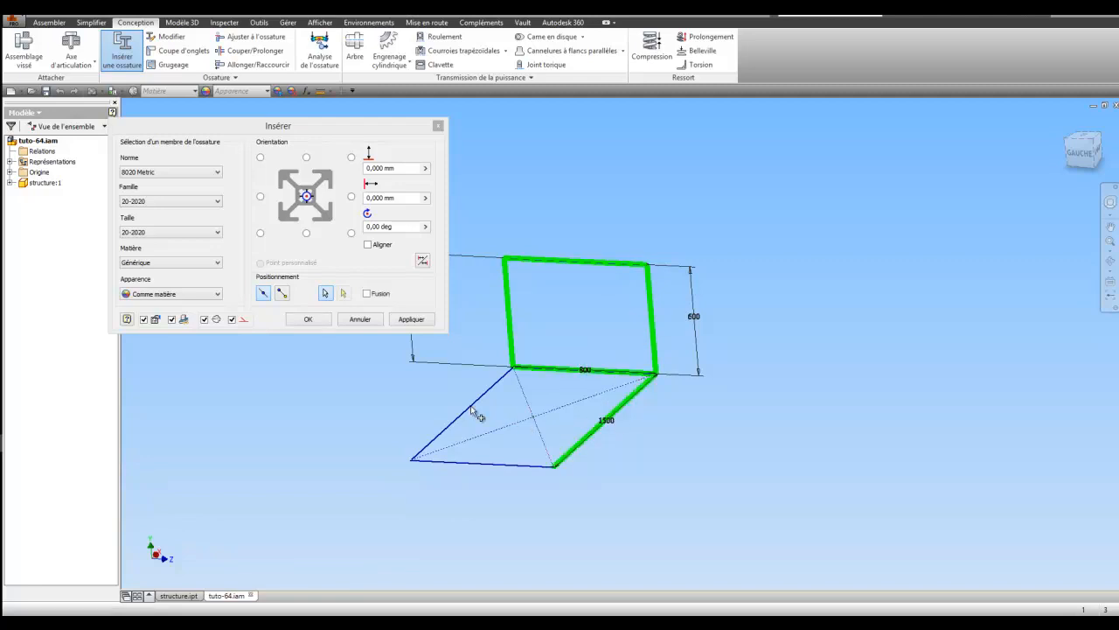
pyautogui.click(469, 411)
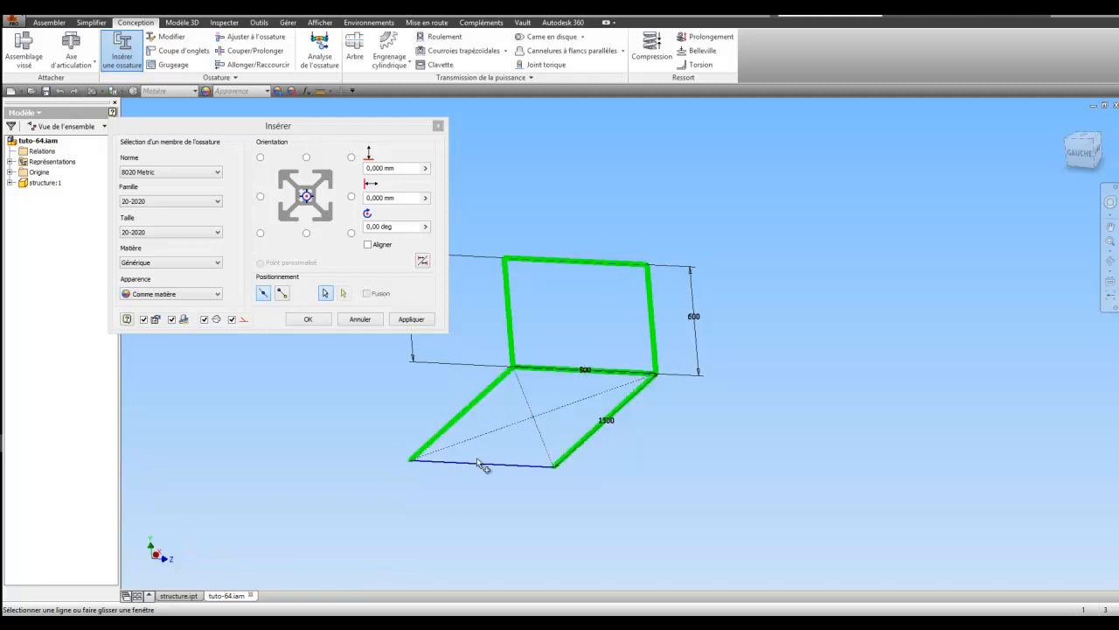
pyautogui.click(471, 462)
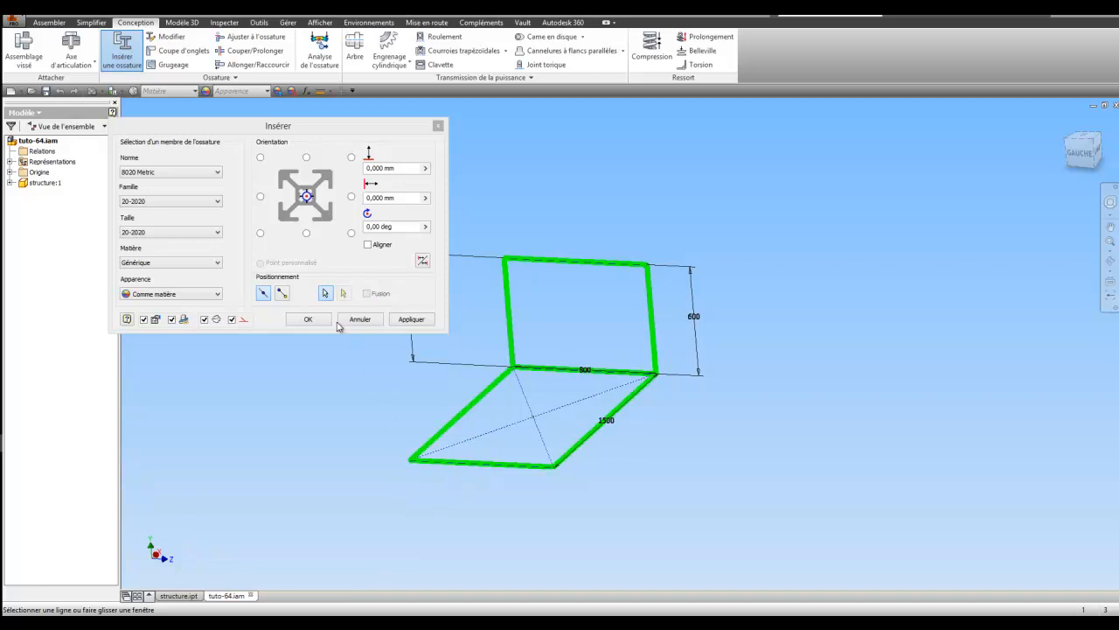
pyautogui.click(308, 318)
pyautogui.click(255, 250)
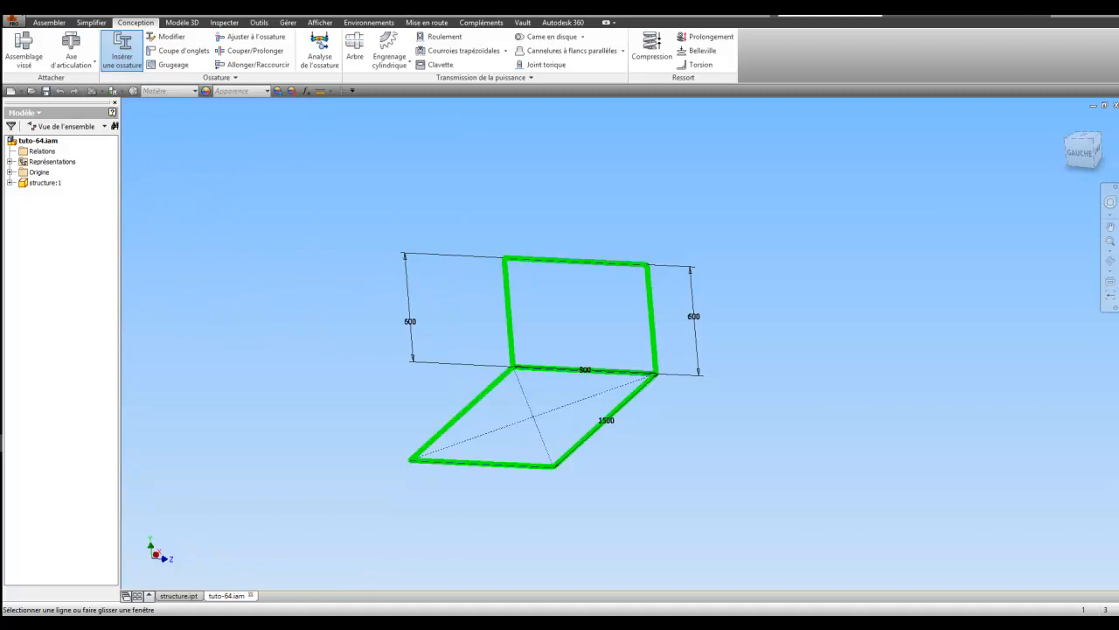
pyautogui.click(461, 420)
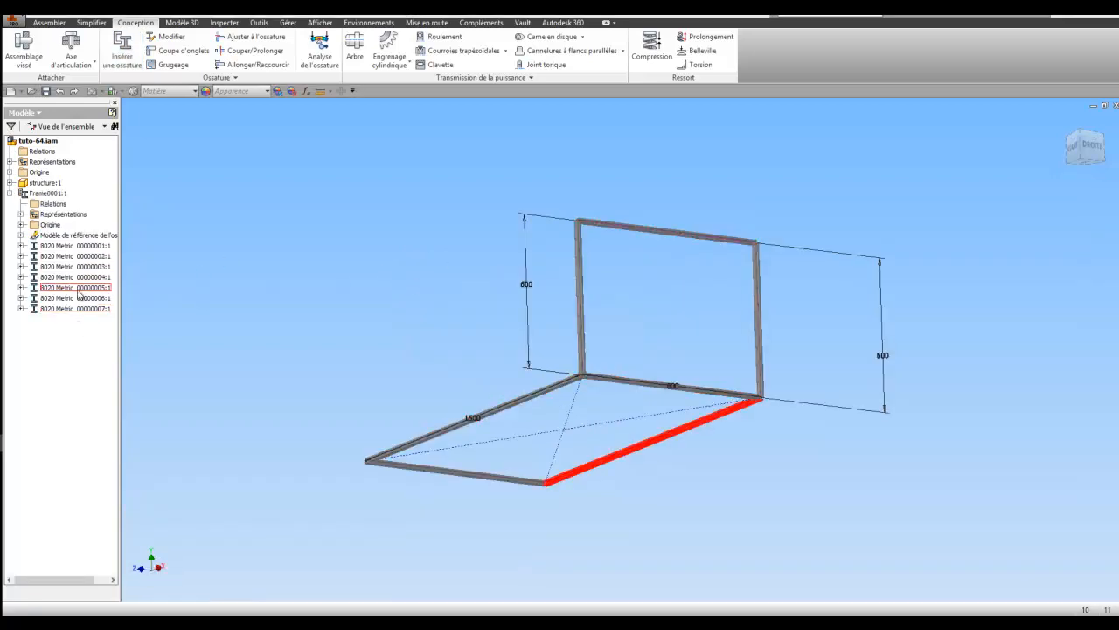
# Examine the profile ends up close where two members meet at a corner of the frame's base rectangle.
pyautogui.scroll(-5, 393, 380)
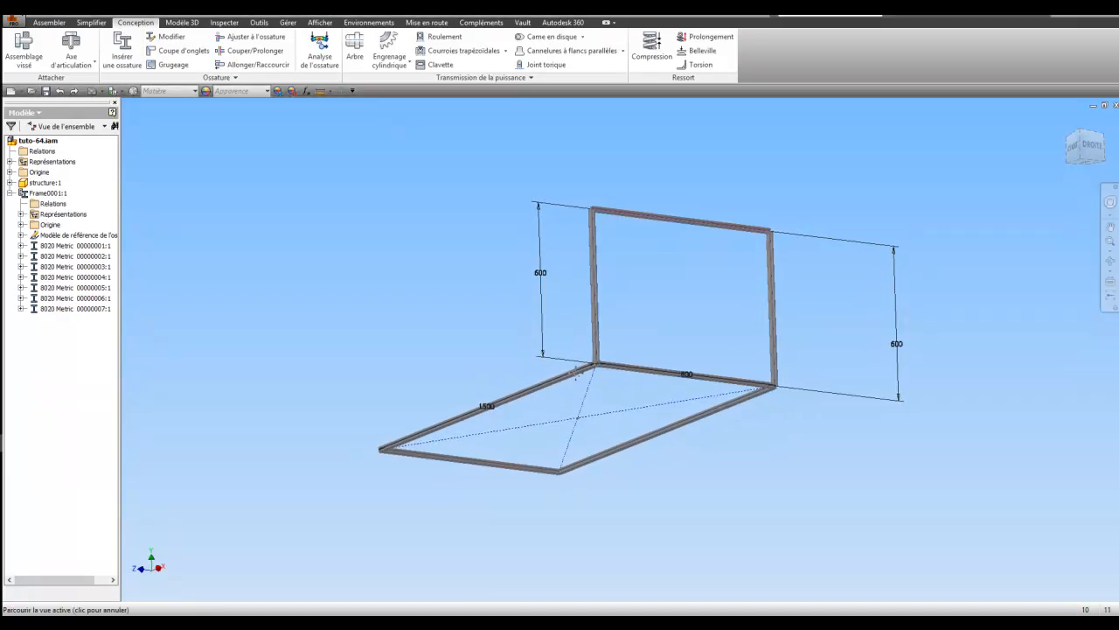
pyautogui.scroll(-3, 411, 405)
pyautogui.moveTo(350, 392); pyautogui.dragTo(638, 380, button='middle')
pyautogui.keyDown('shift'); pyautogui.moveTo(621, 350); pyautogui.dragTo(666, 381, button='middle'); pyautogui.keyUp('shift')
pyautogui.keyDown('shift'); pyautogui.moveTo(621, 352); pyautogui.dragTo(621, 376, button='middle'); pyautogui.keyUp('shift')
pyautogui.rightClick(622, 374)
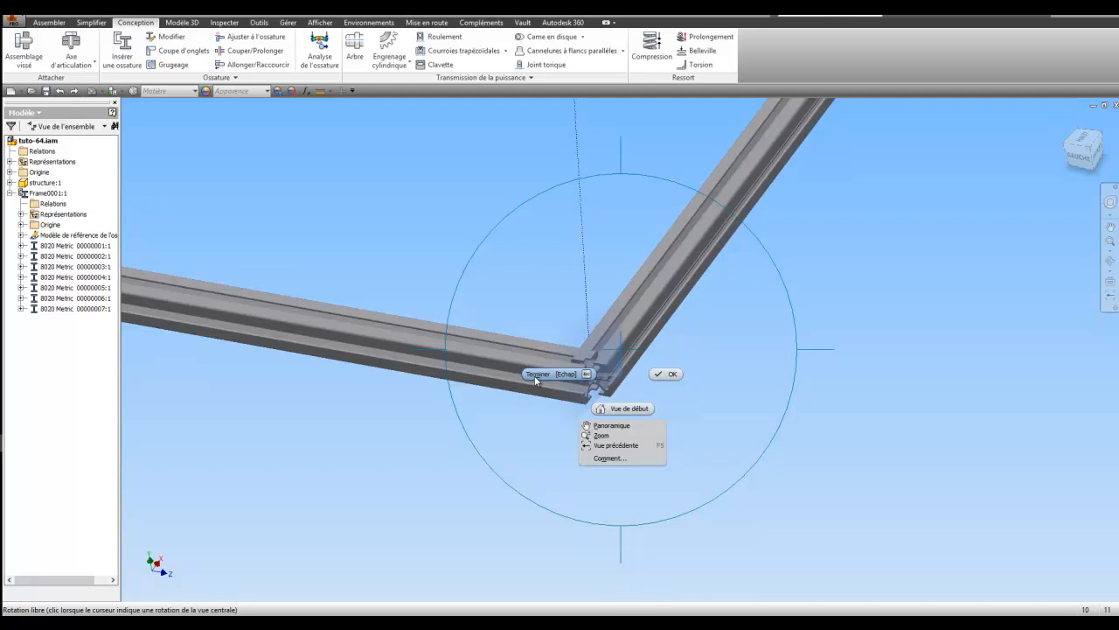
pyautogui.click(535, 375)
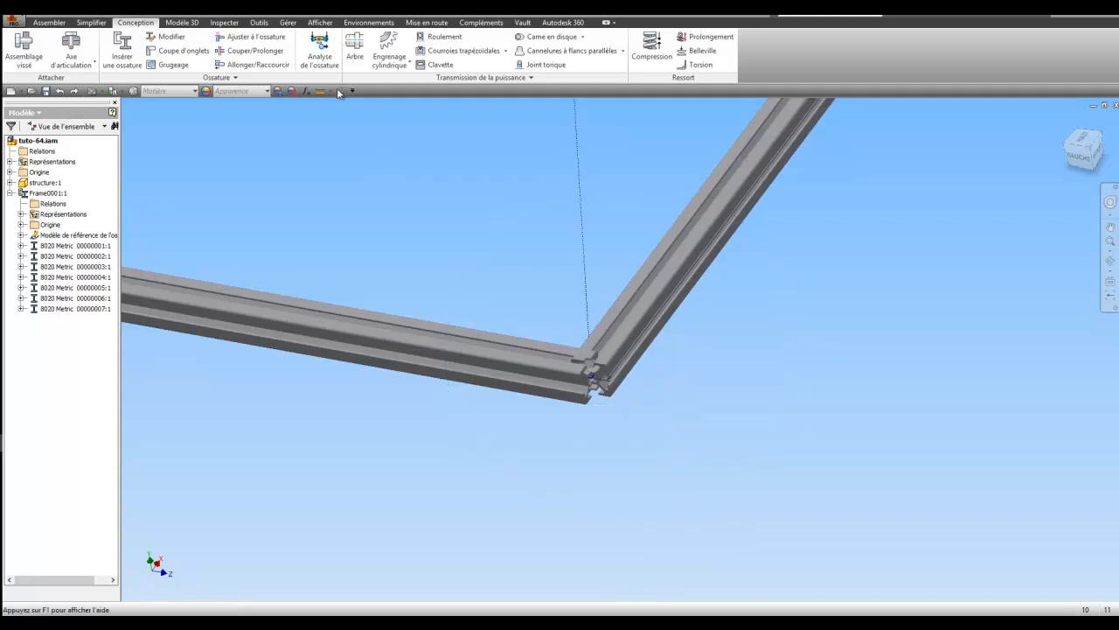
# Mitre the base corner between frame members 00000006 and 00000004 with a 0 mm gap.
pyautogui.click(174, 57)
pyautogui.click(520, 352)
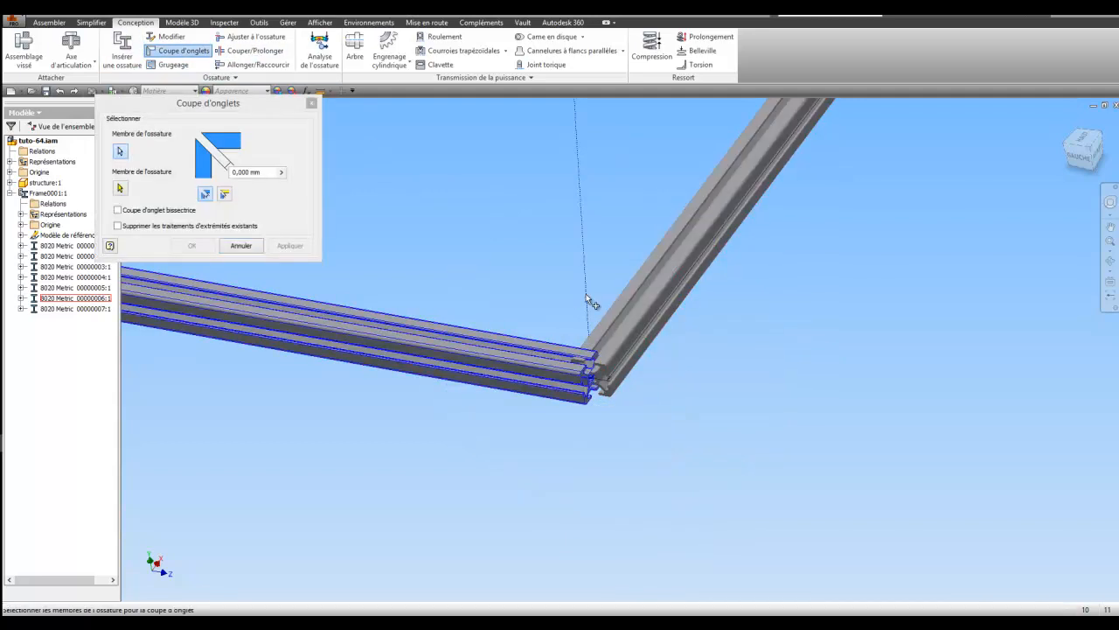
pyautogui.click(622, 315)
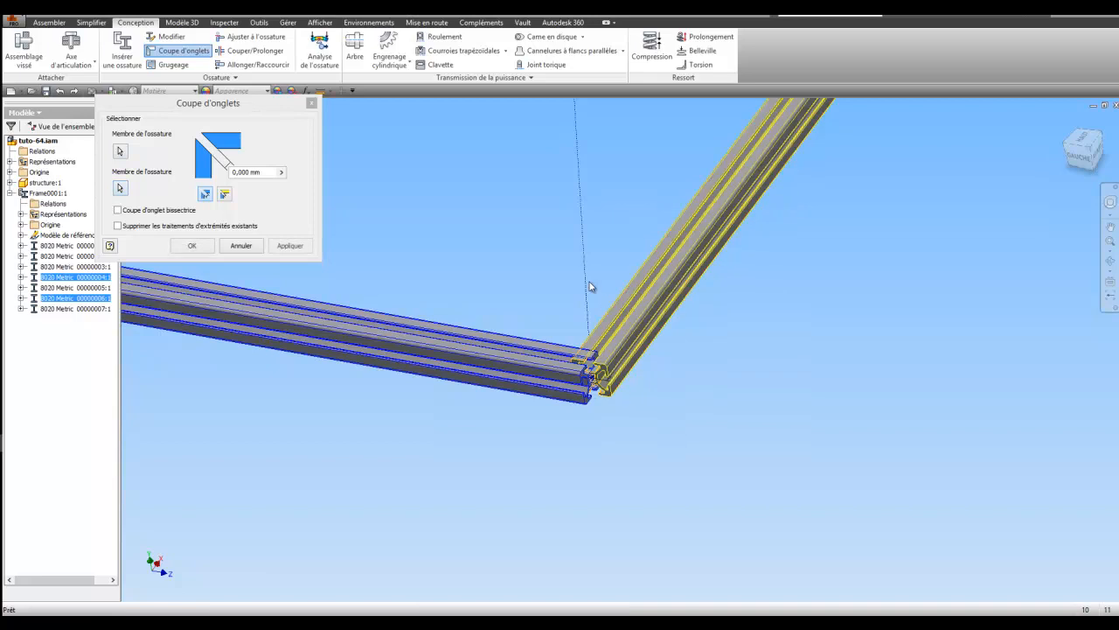
pyautogui.click(193, 248)
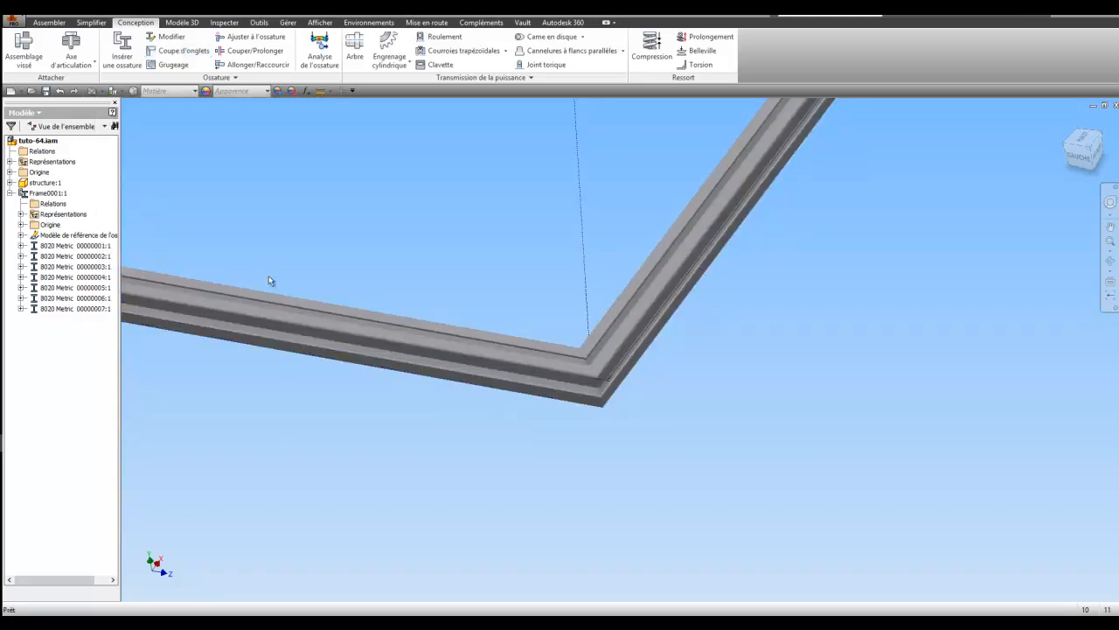
# Mitre the opposite end of member 00000006 with the adjoining base member 00000005, using a 0 mm gap.
pyautogui.moveTo(514, 344); pyautogui.dragTo(1054, 562, button='middle')
pyautogui.scroll(5, 586, 357)
pyautogui.moveTo(512, 316); pyautogui.dragTo(680, 334, button='middle')
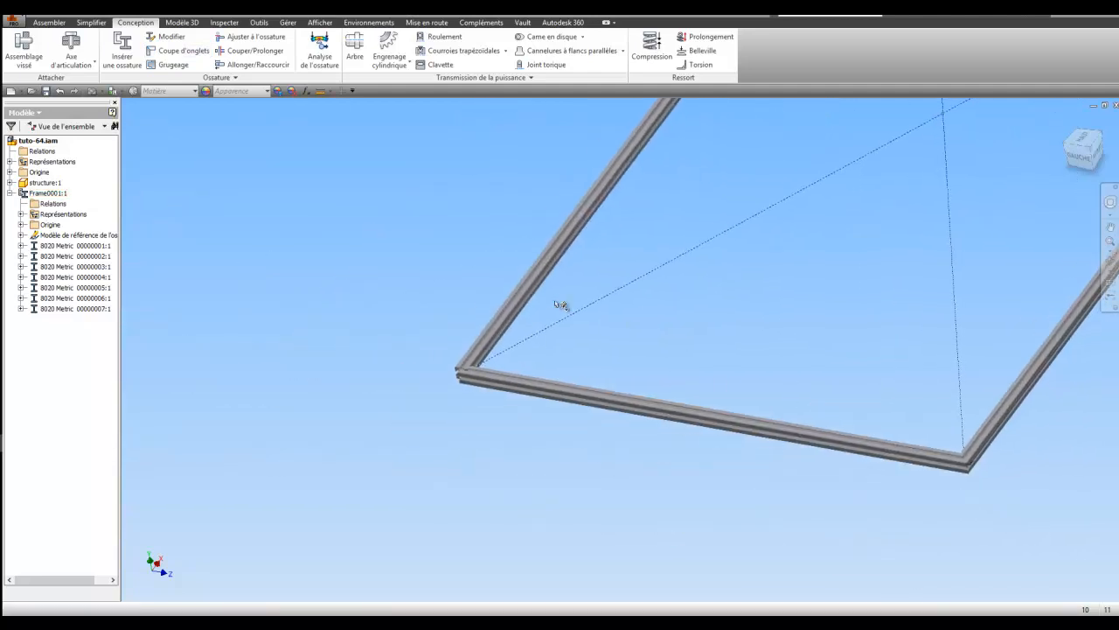
pyautogui.click(177, 50)
pyautogui.click(466, 374)
pyautogui.click(471, 363)
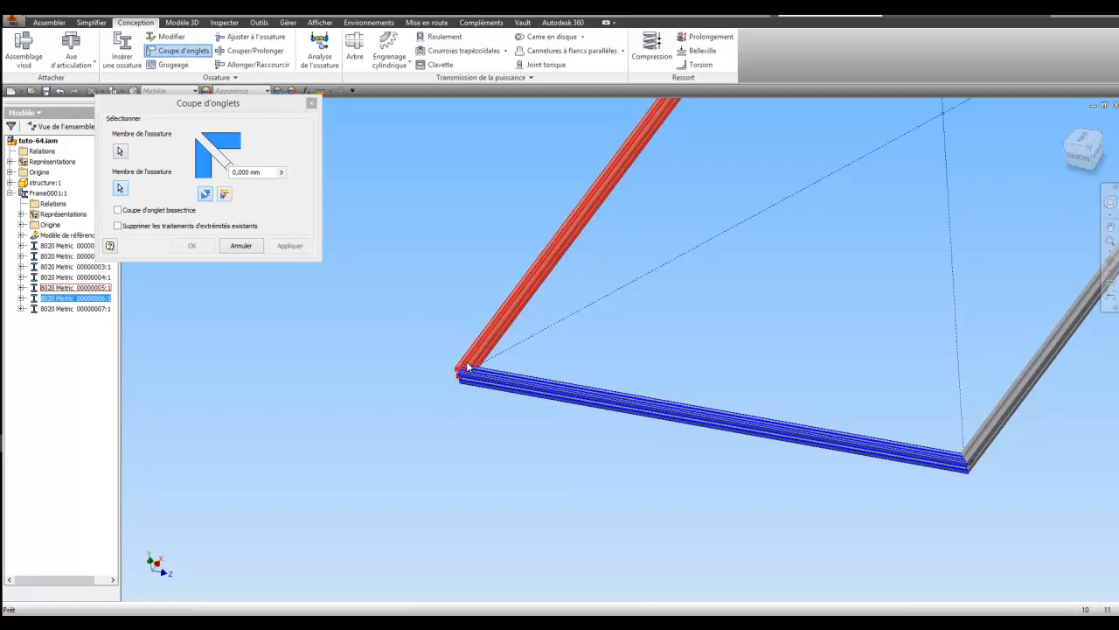
pyautogui.click(189, 243)
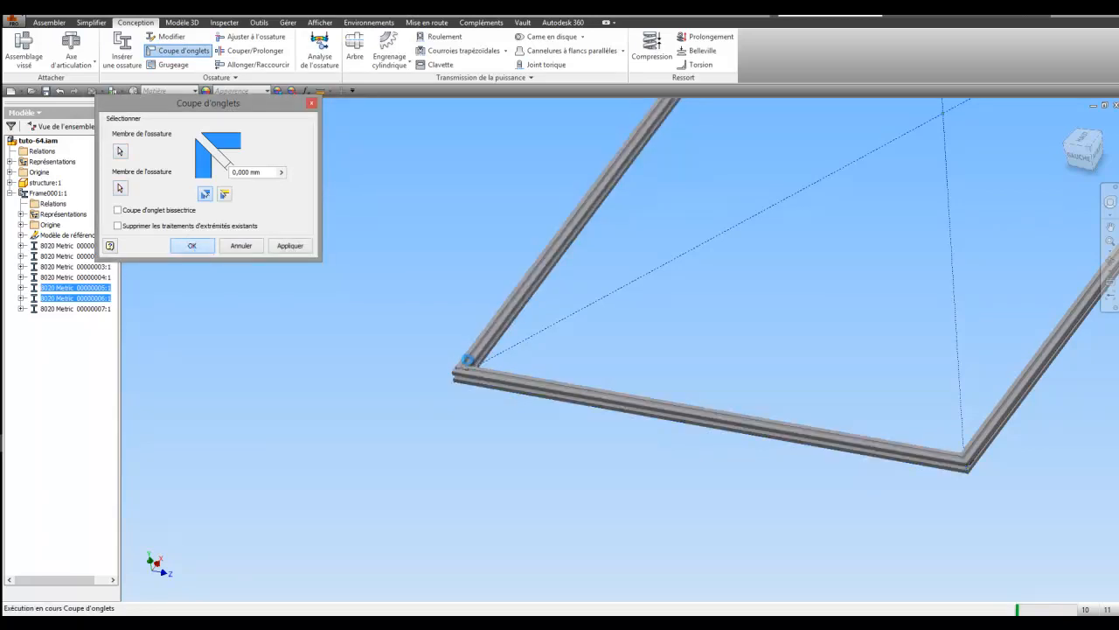
# Open the Frame0001 subassembly in its own window.
pyautogui.moveTo(460, 374); pyautogui.dragTo(375, 341, button='middle')
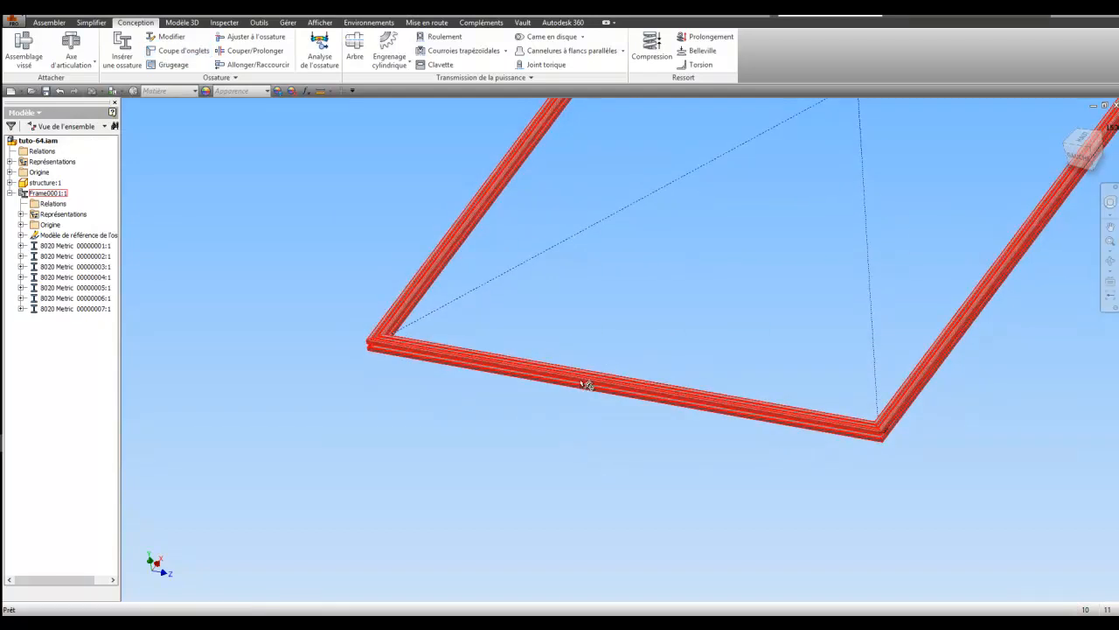
pyautogui.rightClick(580, 380)
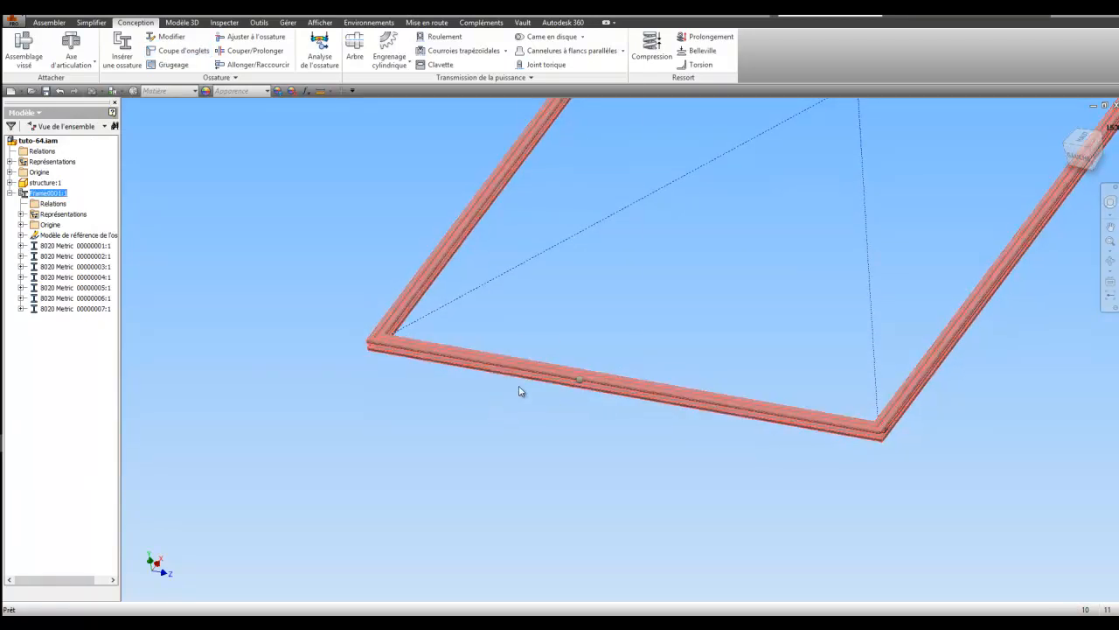
pyautogui.click(586, 345)
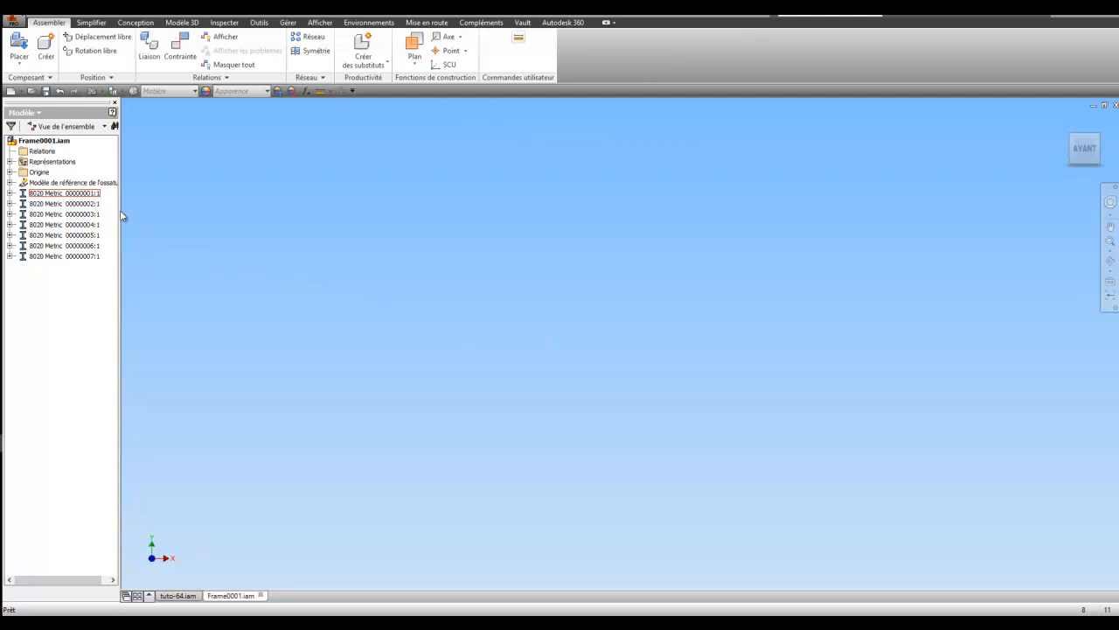
# Open the base member mitred at both ends, 8020 Metric 00000006, from the frame as a separate part.
pyautogui.scroll(-5, 368, 292)
pyautogui.press('F4')
pyautogui.moveTo(570, 318); pyautogui.dragTo(674, 384)
pyautogui.moveTo(674, 382); pyautogui.dragTo(707, 273, button='middle')
pyautogui.scroll(4, 649, 311)
pyautogui.rightClick(637, 312)
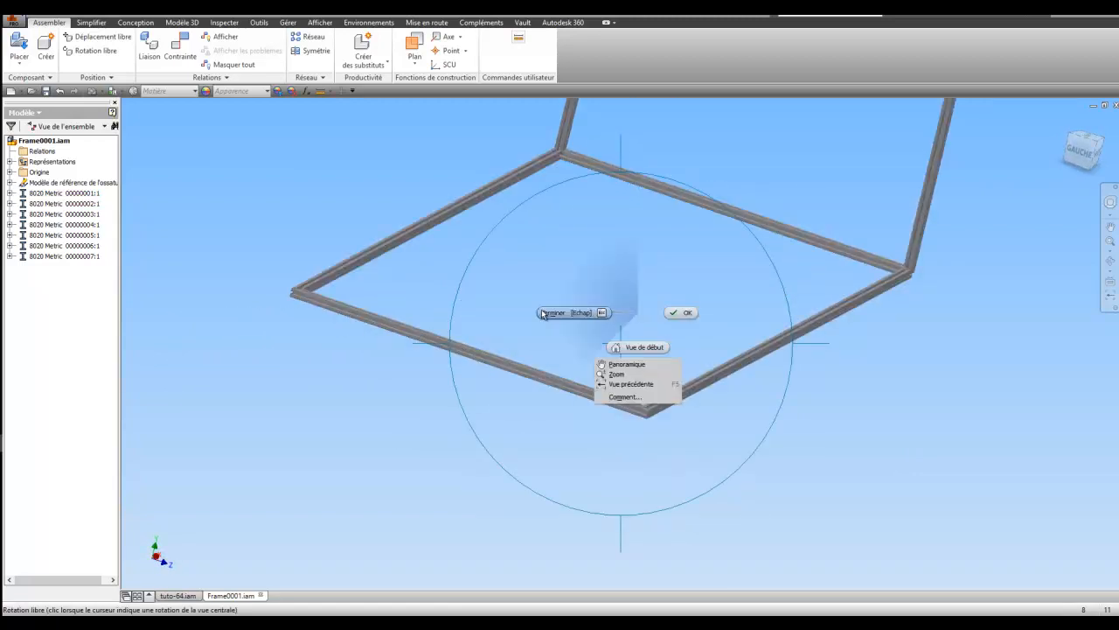
pyautogui.click(542, 313)
pyautogui.click(414, 335)
pyautogui.rightClick(415, 336)
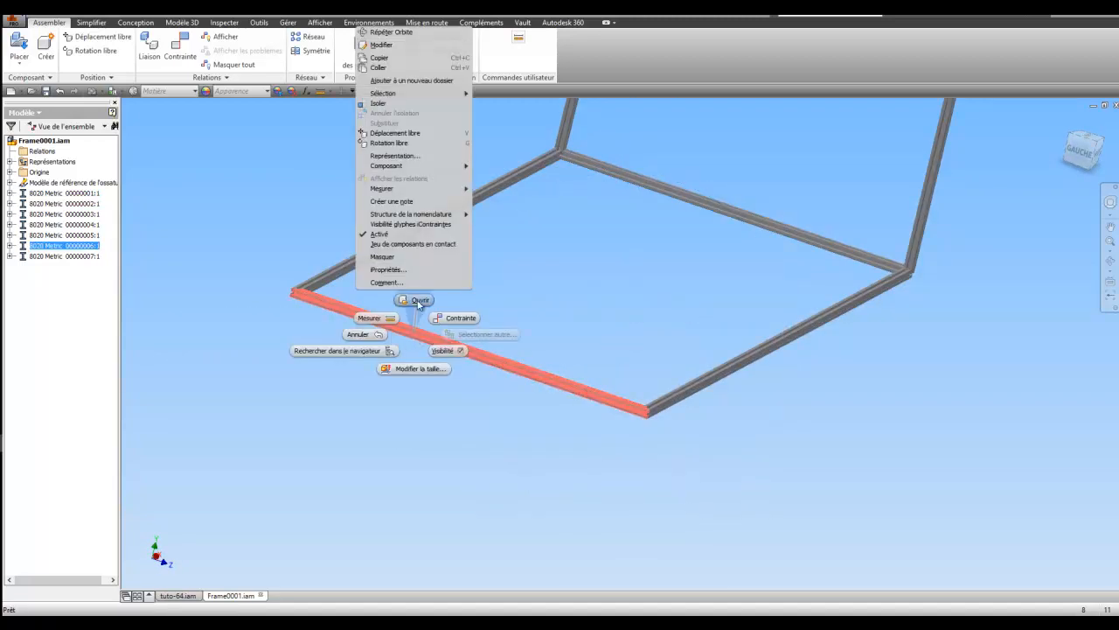
pyautogui.click(418, 301)
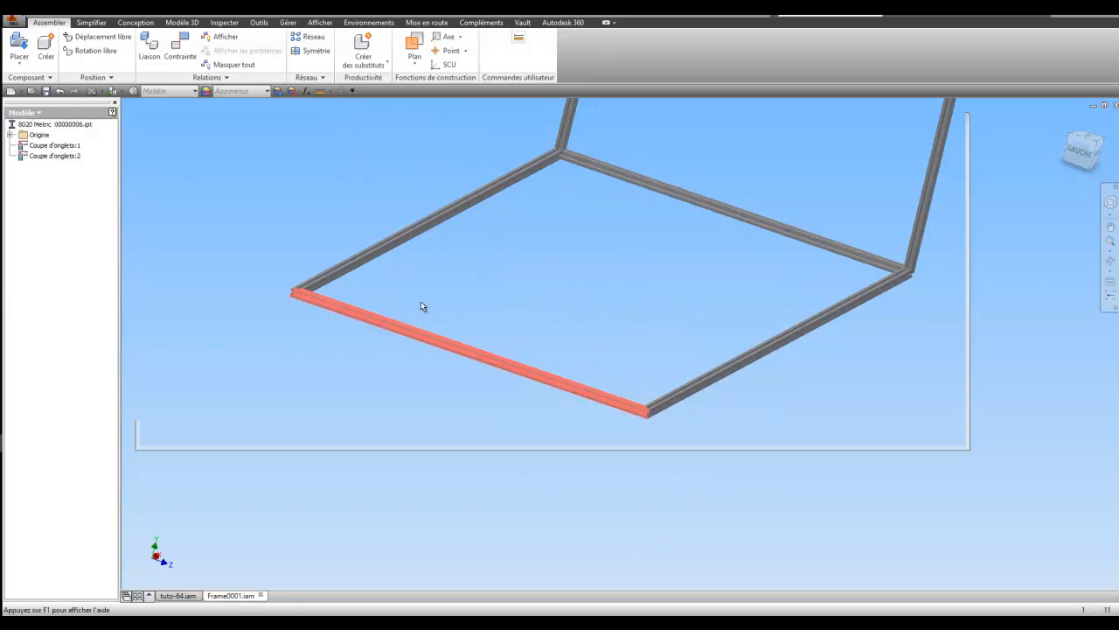
# Examine the opened profile part and its two mitred ends from several angles.
pyautogui.press('F4')
pyautogui.moveTo(606, 337)
pyautogui.mouseDown()
pyautogui.moveTo(589, 360)
pyautogui.moveTo(599, 357)
pyautogui.mouseUp()
pyautogui.scroll(-5, 600, 356)
pyautogui.scroll(-2, 581, 365)
pyautogui.moveTo(580, 365); pyautogui.dragTo(681, 328, button='middle')
pyautogui.moveTo(617, 342); pyautogui.dragTo(603, 362)
pyautogui.moveTo(603, 364); pyautogui.dragTo(692, 249, button='middle')
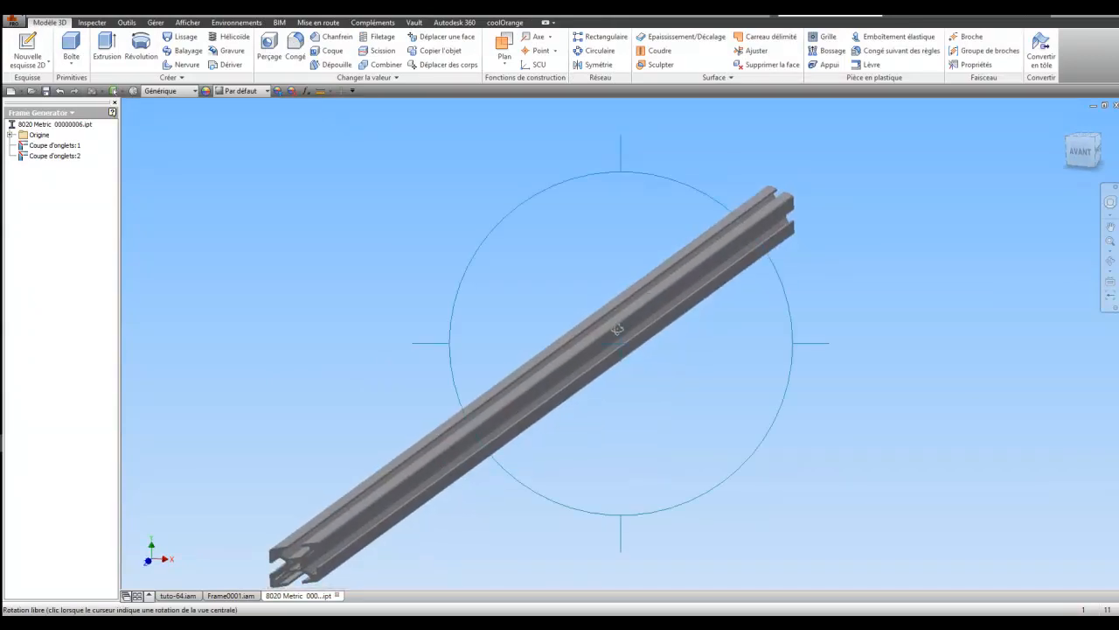
pyautogui.moveTo(615, 326); pyautogui.dragTo(532, 319)
pyautogui.rightClick(533, 318)
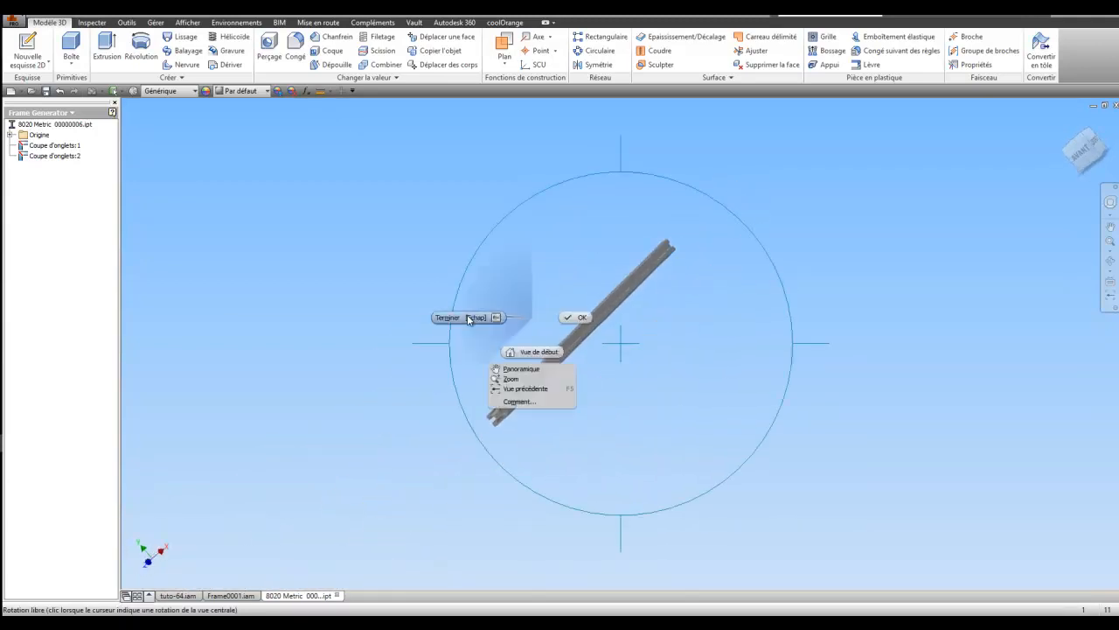
pyautogui.click(448, 317)
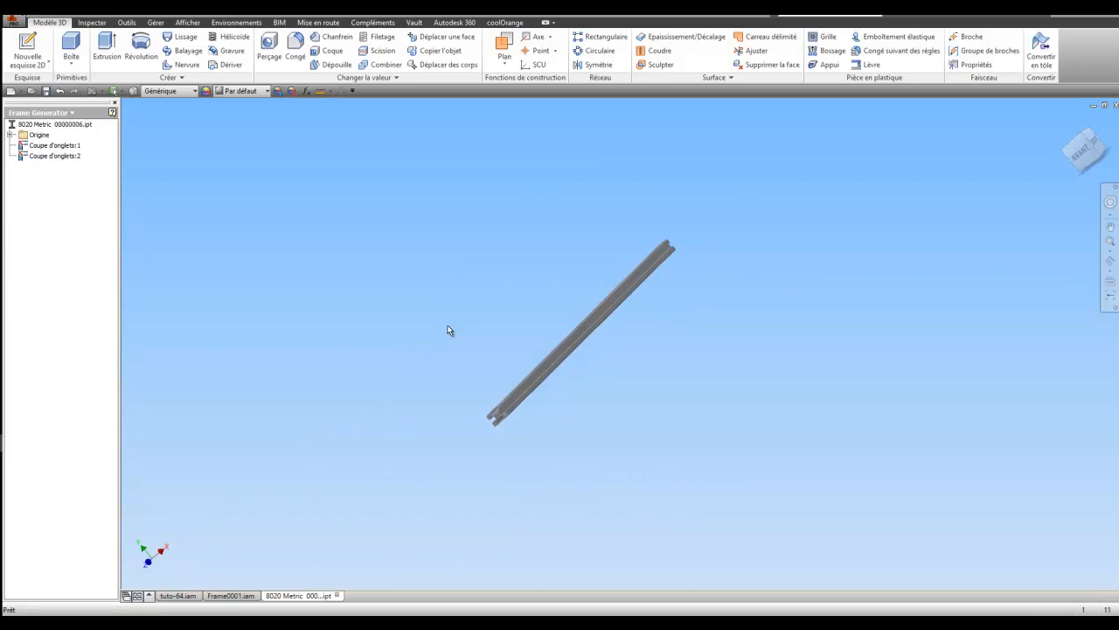